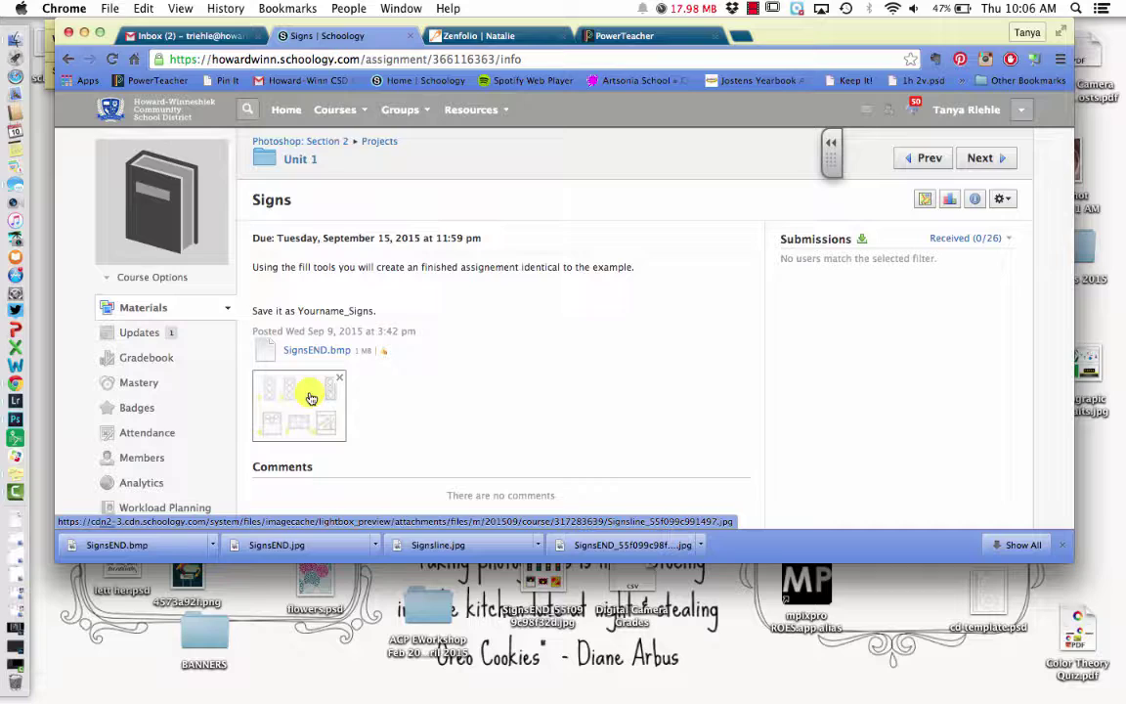
# Preview the Signs assignment's attached template and download it as Signsline (1).jpg
pyautogui.click(311, 398)
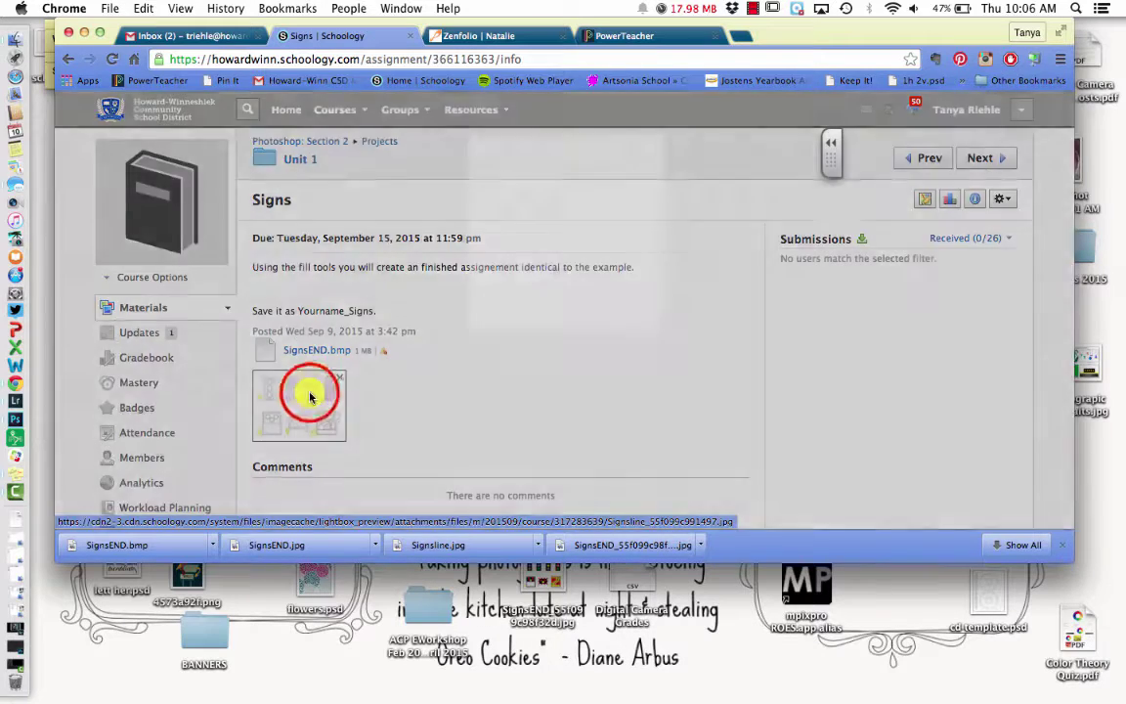
pyautogui.scroll(-10, 313, 396)
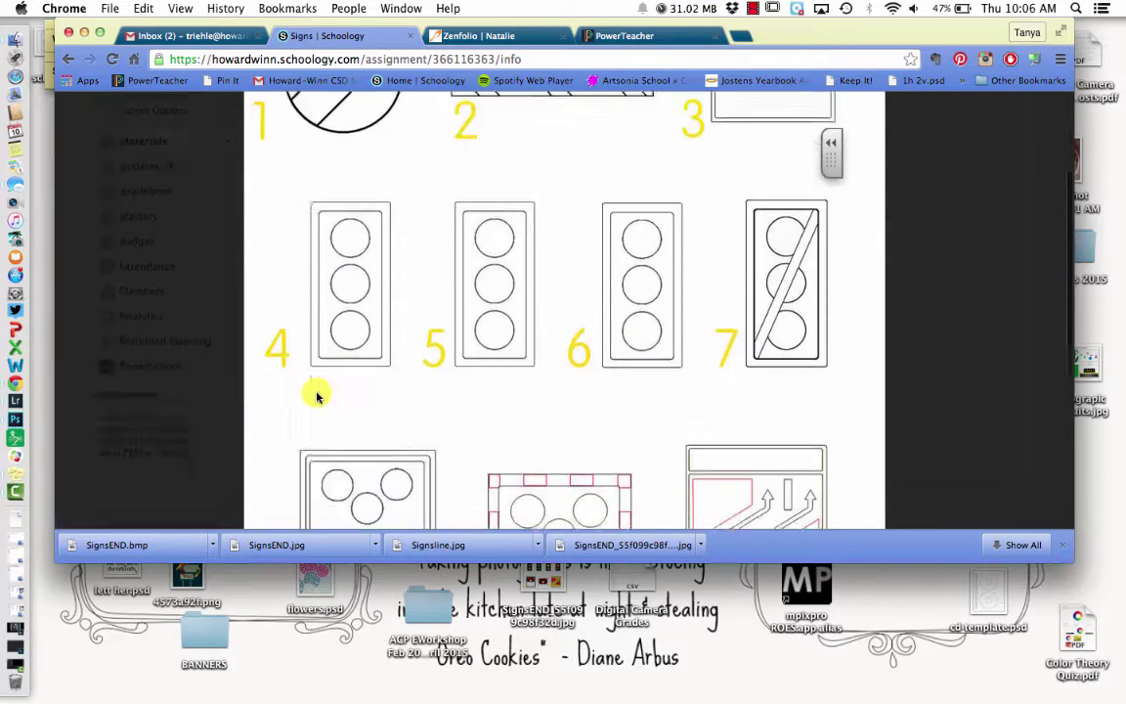
pyautogui.click(315, 510)
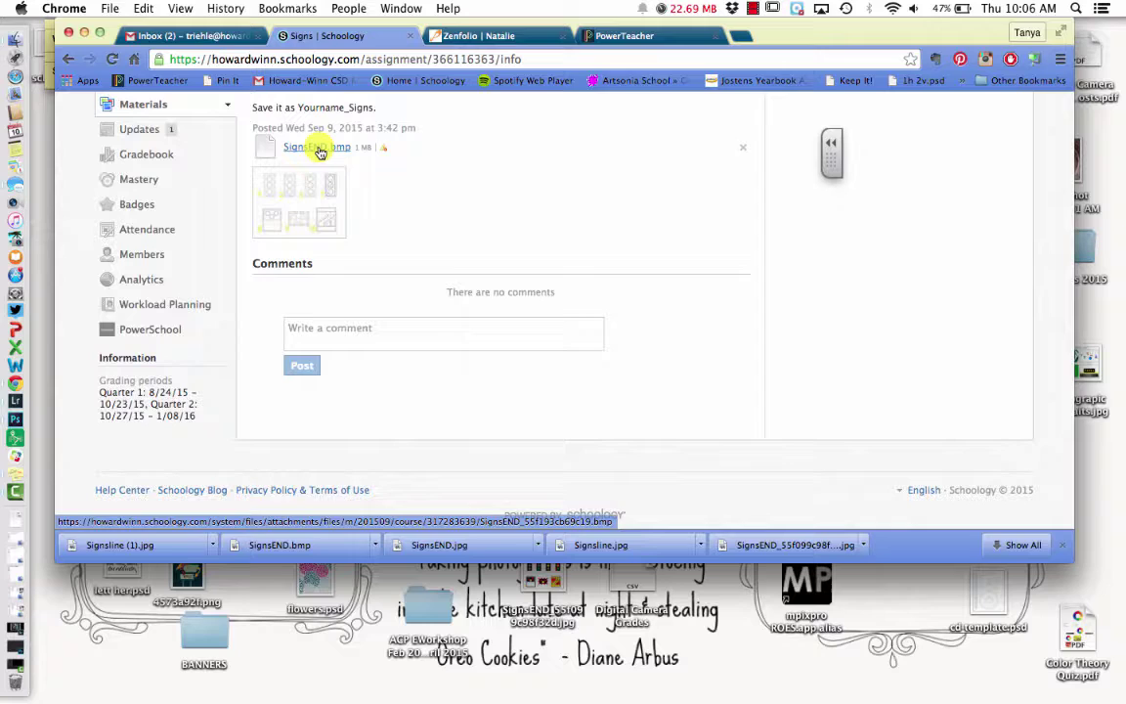
# Open the downloaded Signsline (1).jpg template from the Downloads stack
pyautogui.click(84, 32)
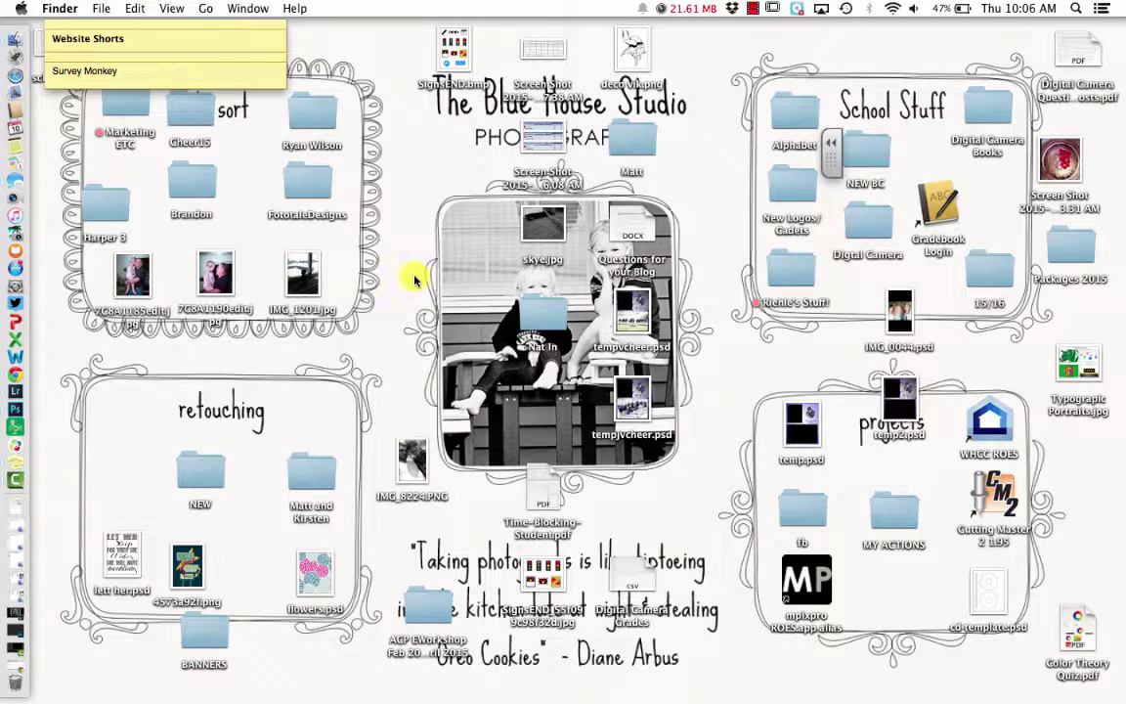
pyautogui.click(14, 506)
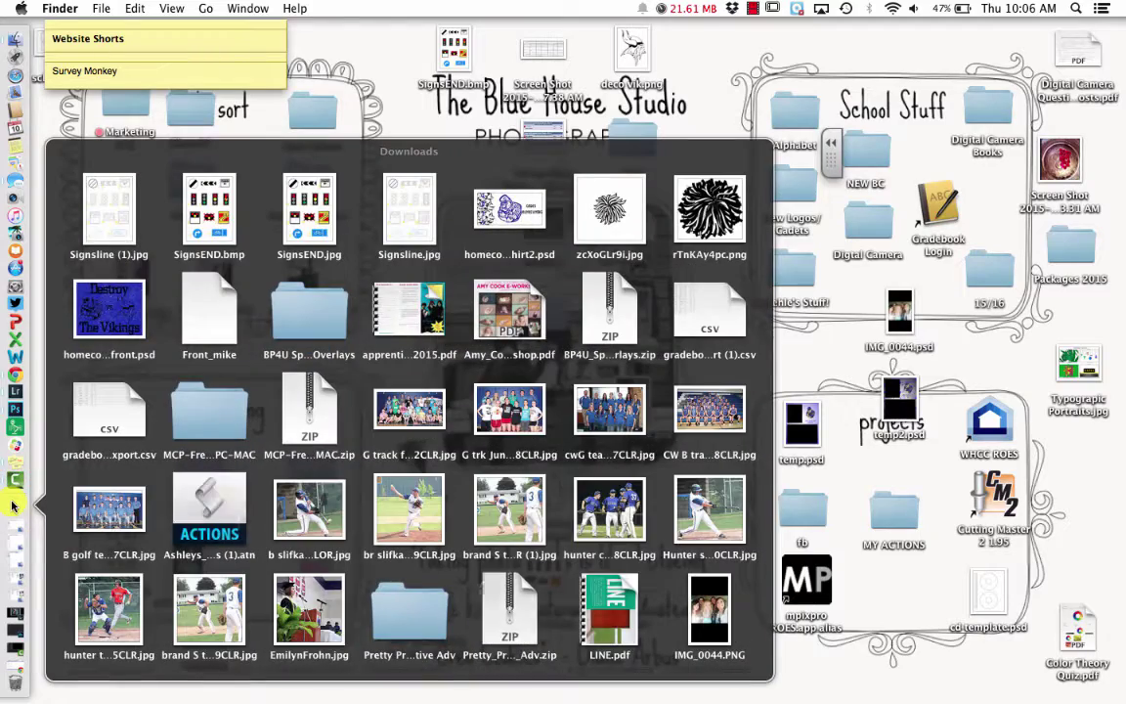
pyautogui.click(102, 220)
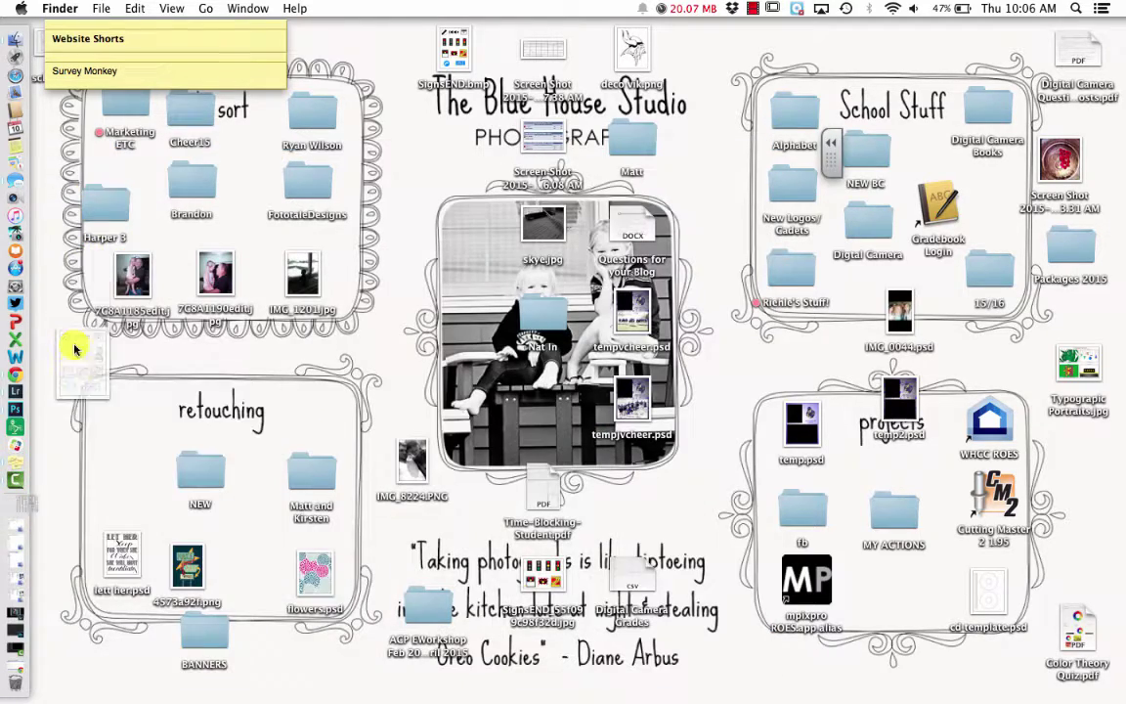
# Drag SignsEND.bmp from Downloads onto Photoshop to open the example too
pyautogui.click(17, 413)
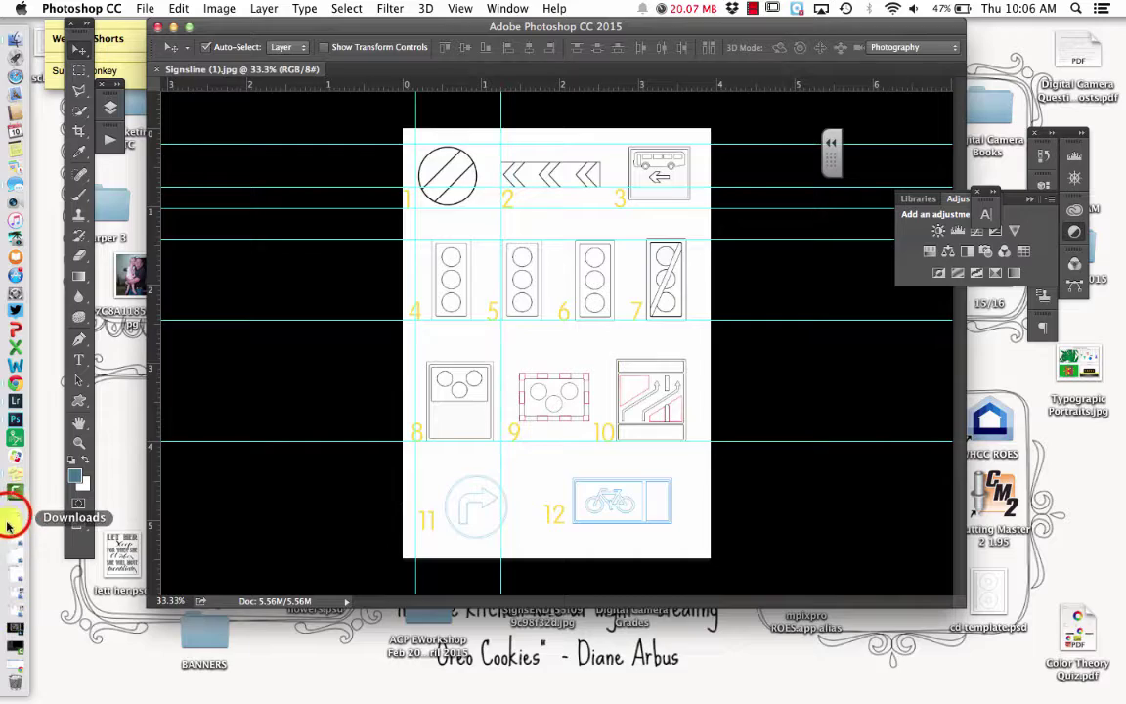
pyautogui.click(10, 518)
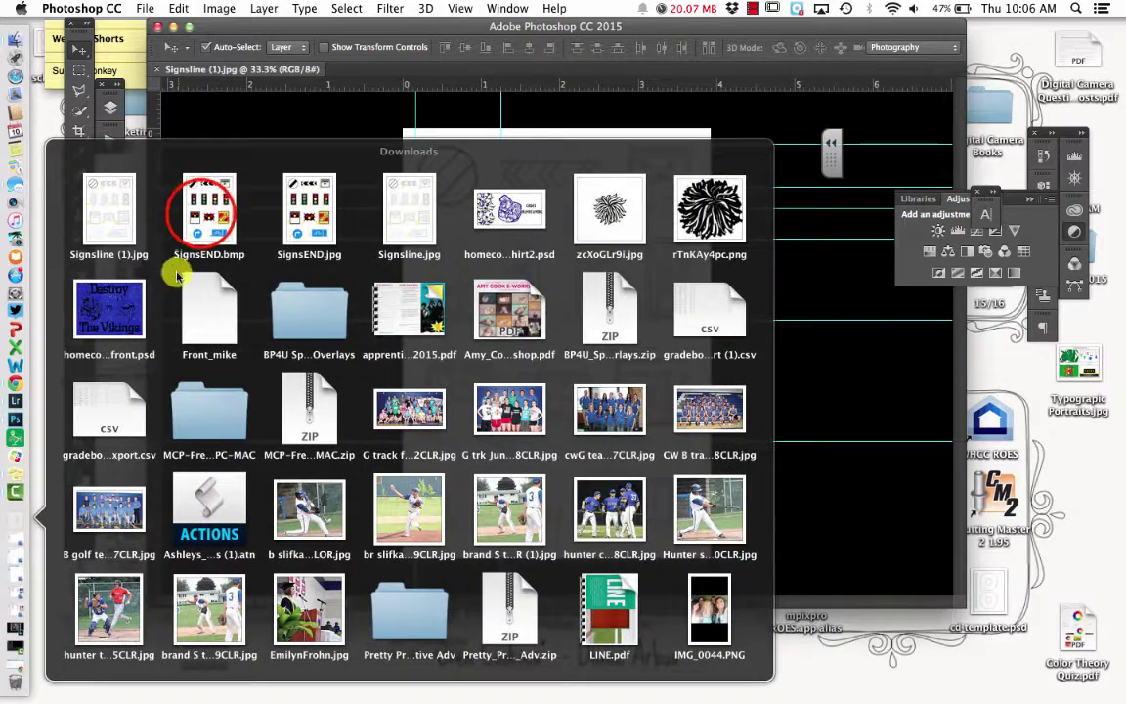
pyautogui.moveTo(191, 200); pyautogui.dragTo(15, 420)
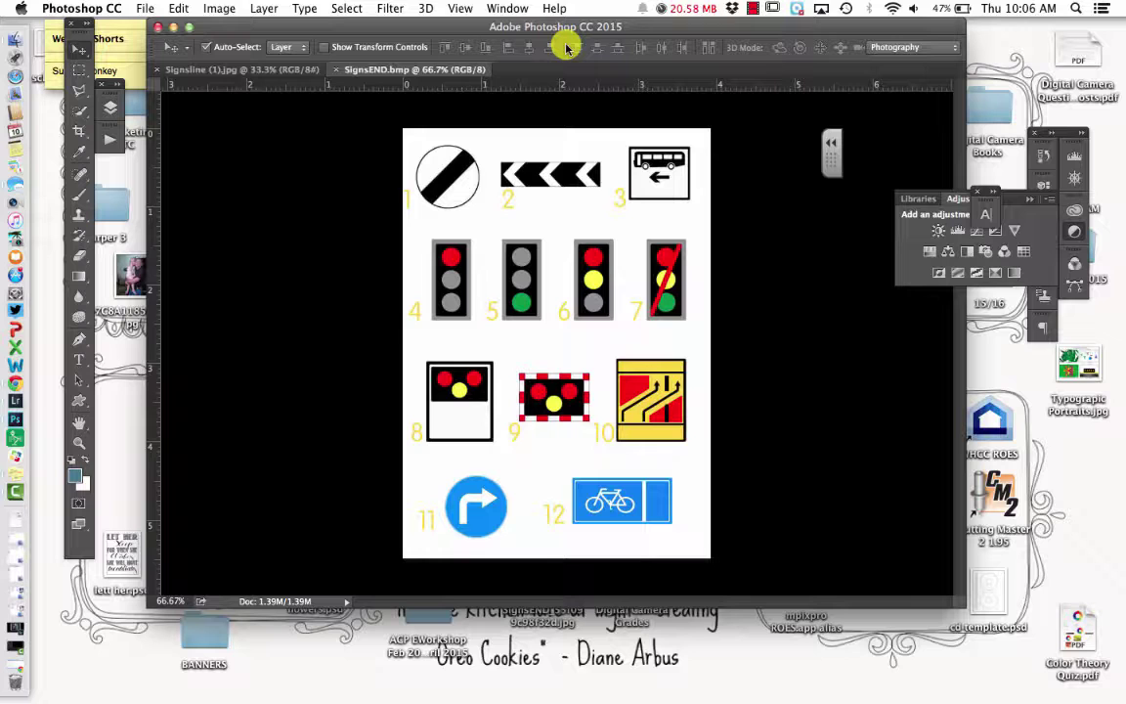
# Compare Signsline (1).jpg against SignsEND.bmp, then bring up the Window > Arrange options
pyautogui.click(274, 68)
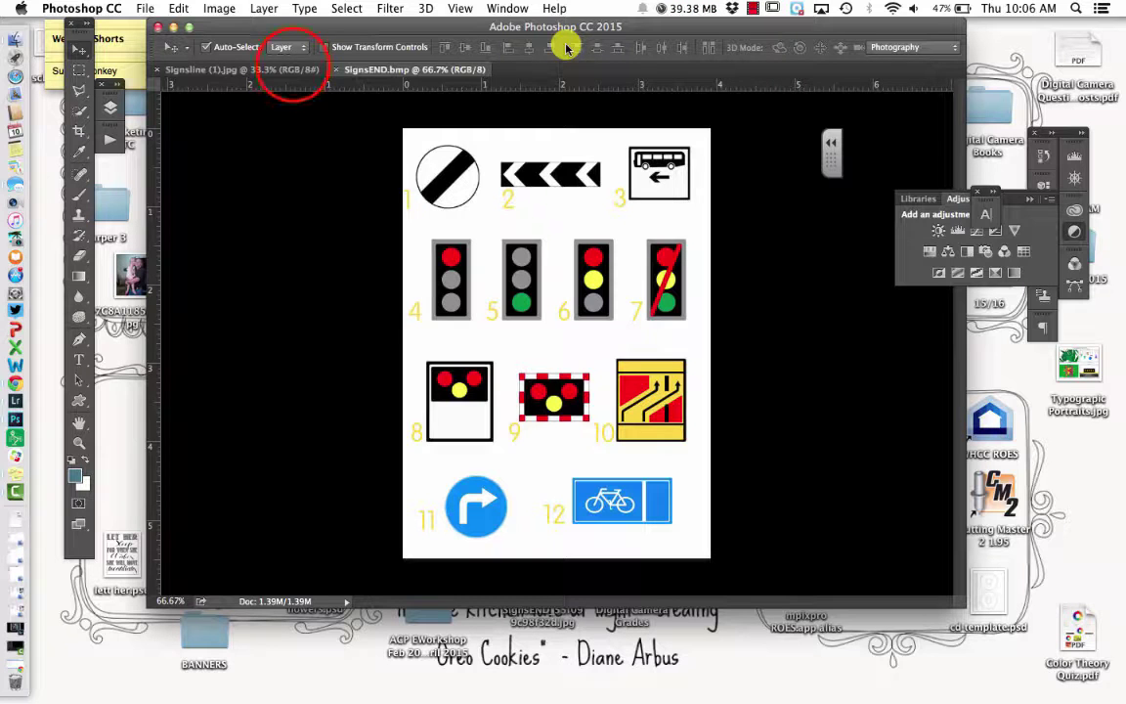
pyautogui.moveTo(376, 84); pyautogui.dragTo(451, 247)
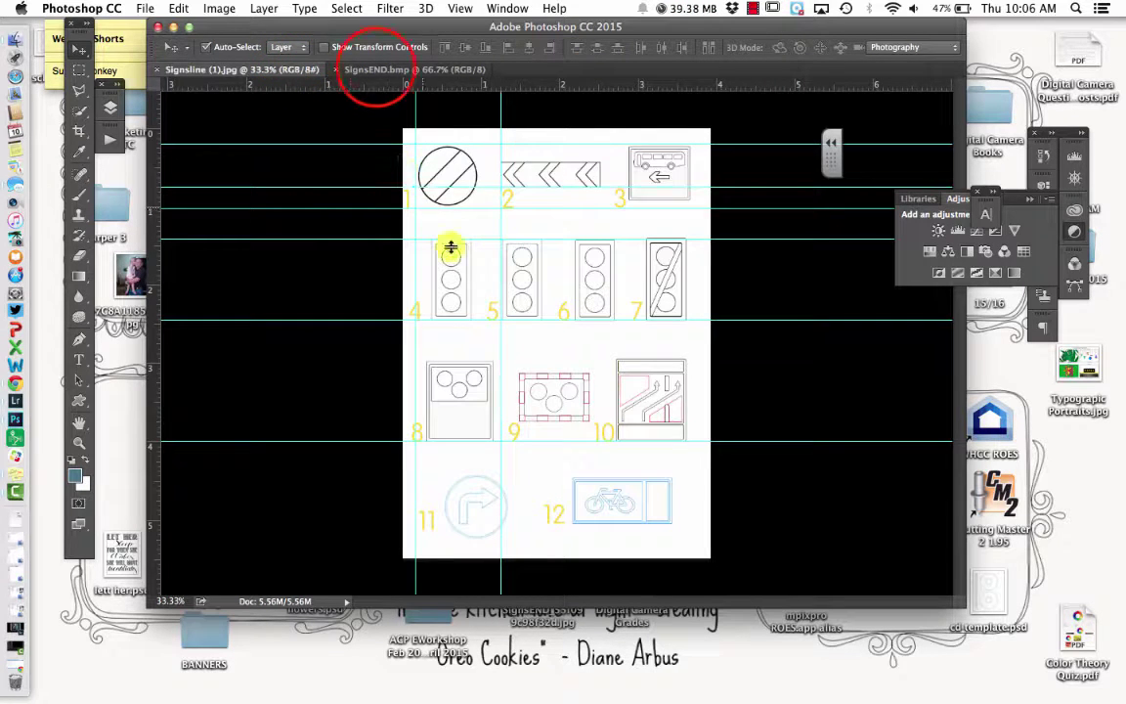
pyautogui.click(376, 70)
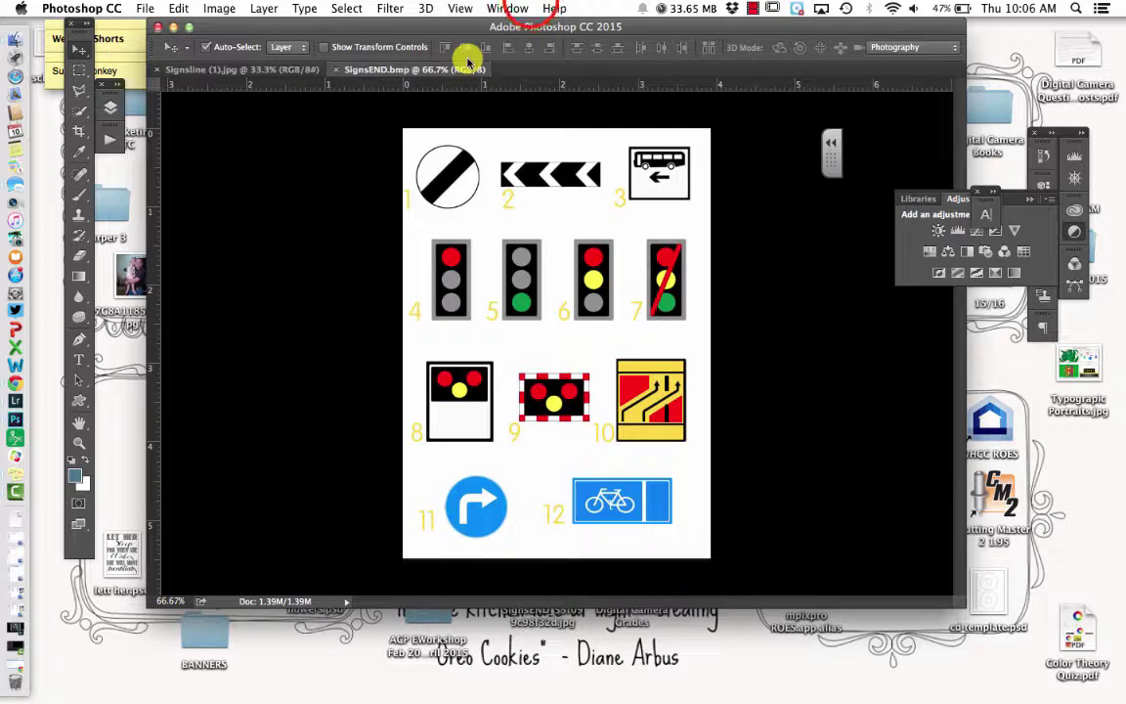
pyautogui.click(530, 8)
pyautogui.moveTo(531, 29)
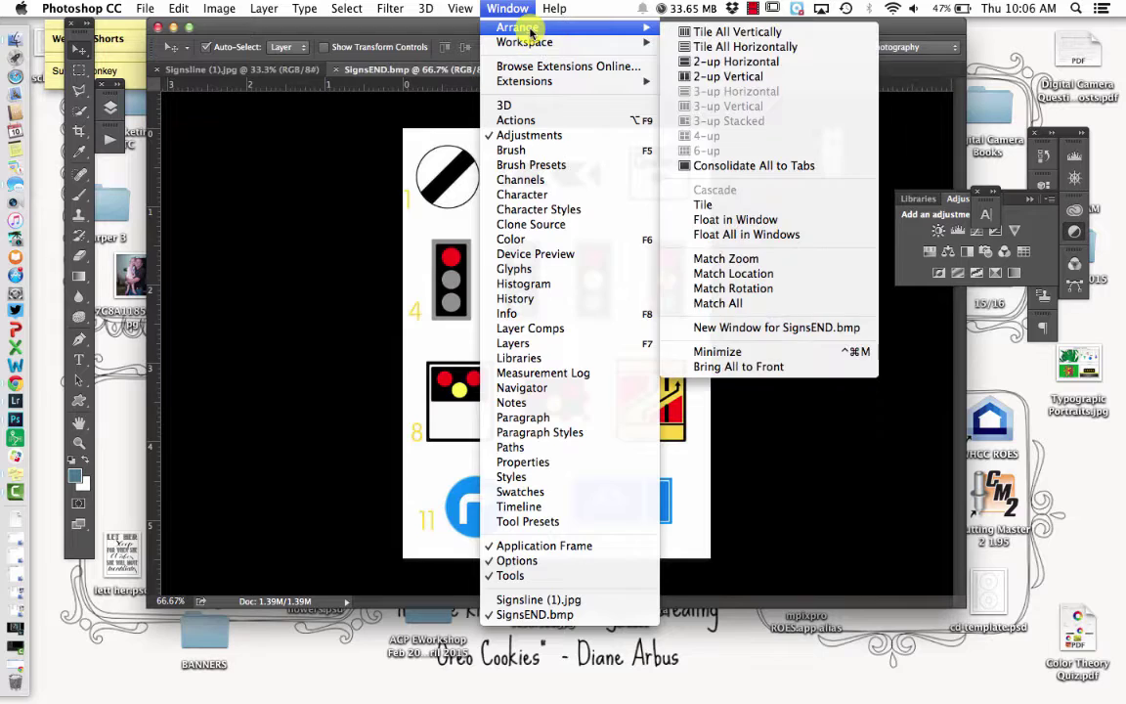
# Tile both documents vertically, move the panel dock off the bus sign, and activate Signsline
pyautogui.click(721, 37)
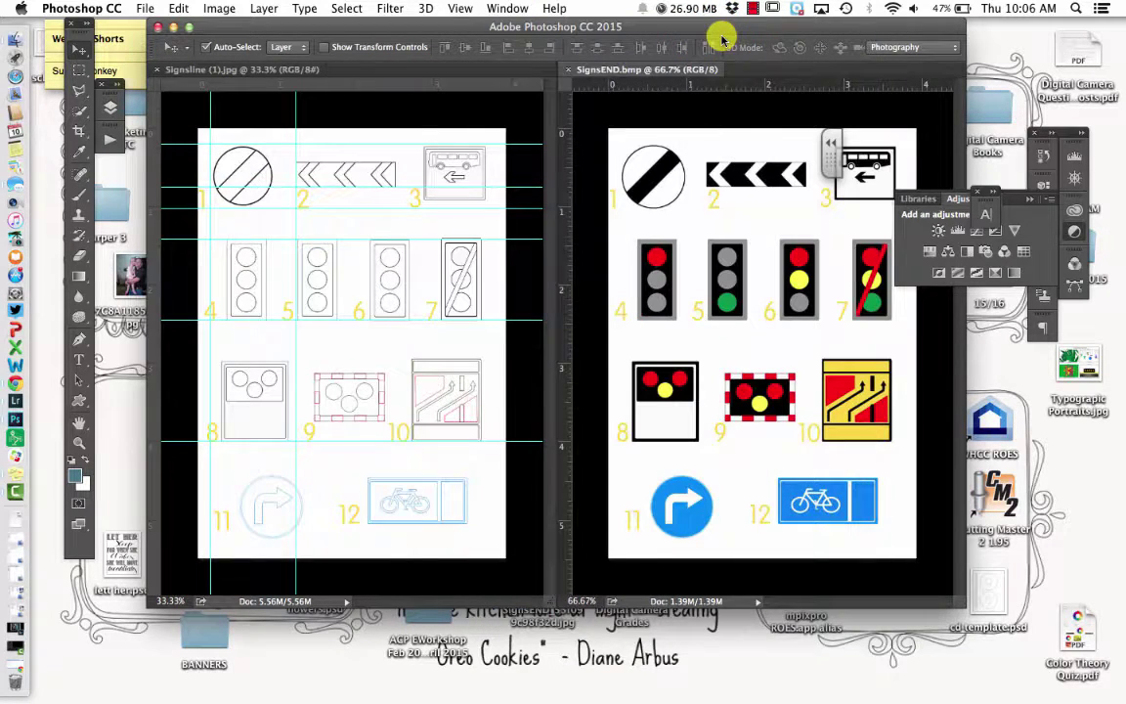
pyautogui.moveTo(828, 146); pyautogui.dragTo(830, 37)
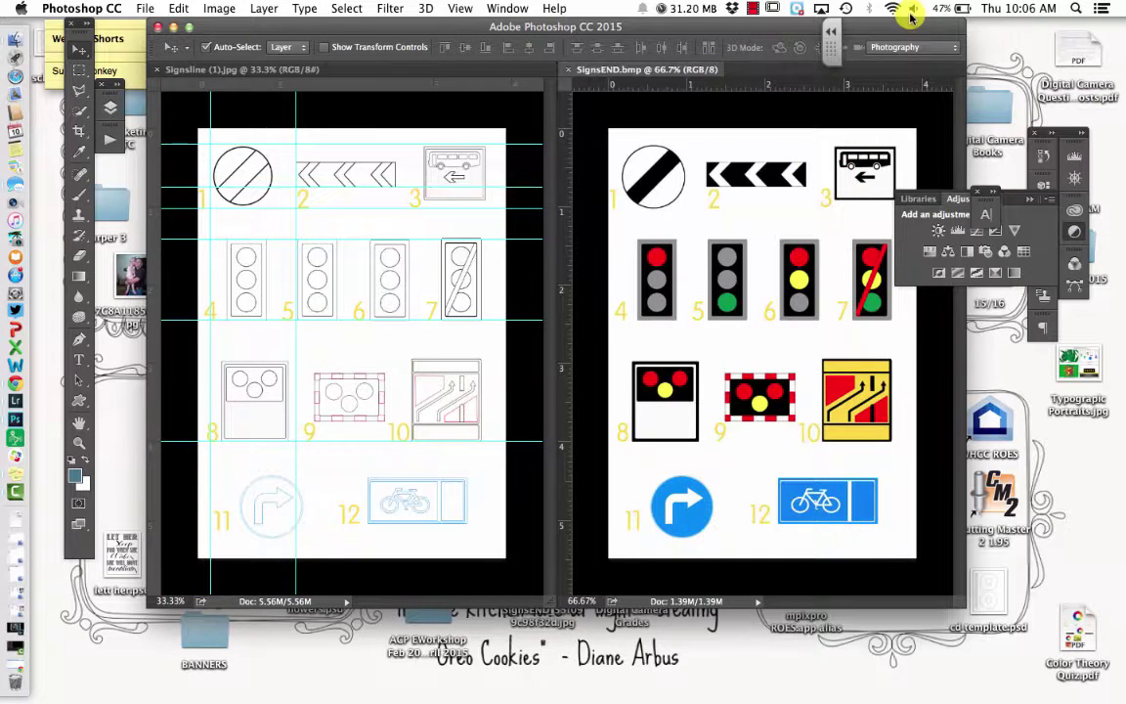
pyautogui.moveTo(1029, 207); pyautogui.dragTo(1026, 198)
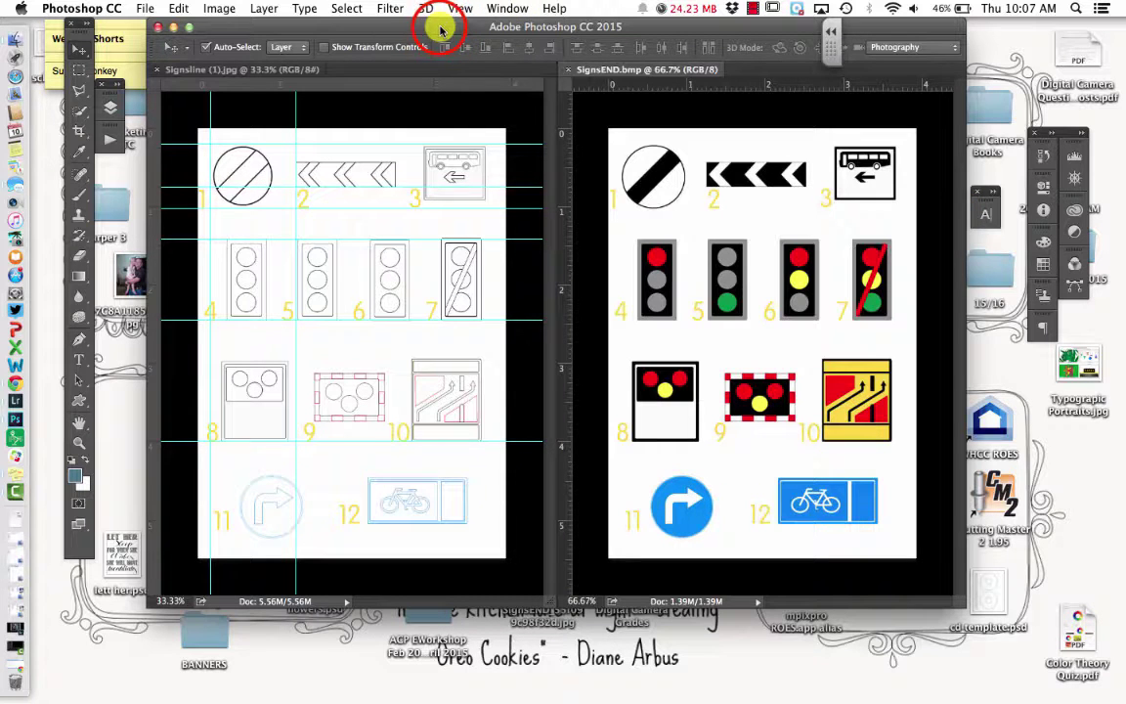
pyautogui.click(284, 71)
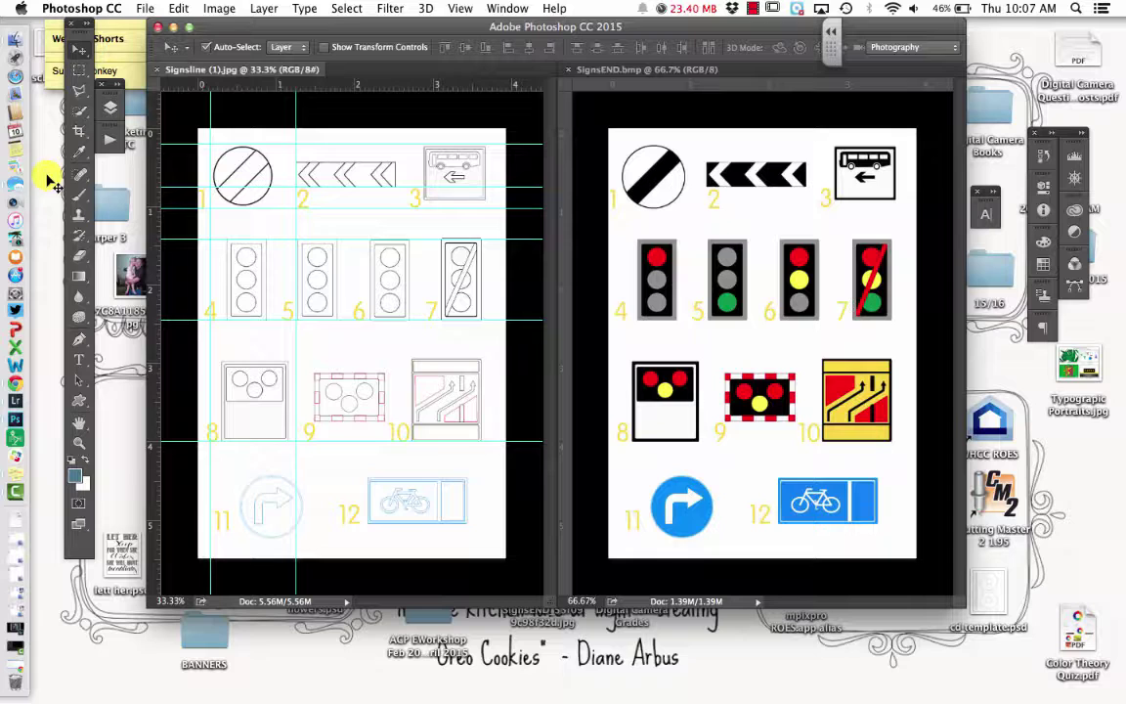
# Switch to the Magic Wand with Sample All Layers on and show the Layers panel
pyautogui.click(79, 98)
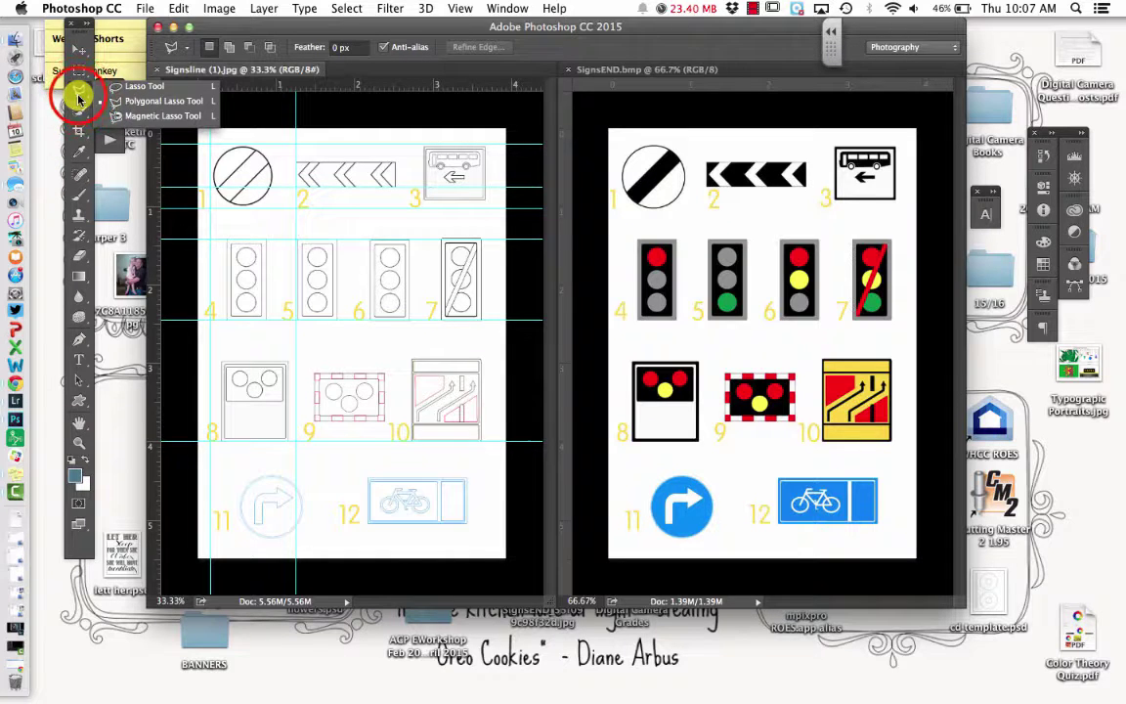
pyautogui.click(76, 95)
pyautogui.moveTo(77, 116)
pyautogui.mouseDown()
pyautogui.moveTo(117, 130)
pyautogui.moveTo(80, 113)
pyautogui.moveTo(114, 122)
pyautogui.mouseUp()
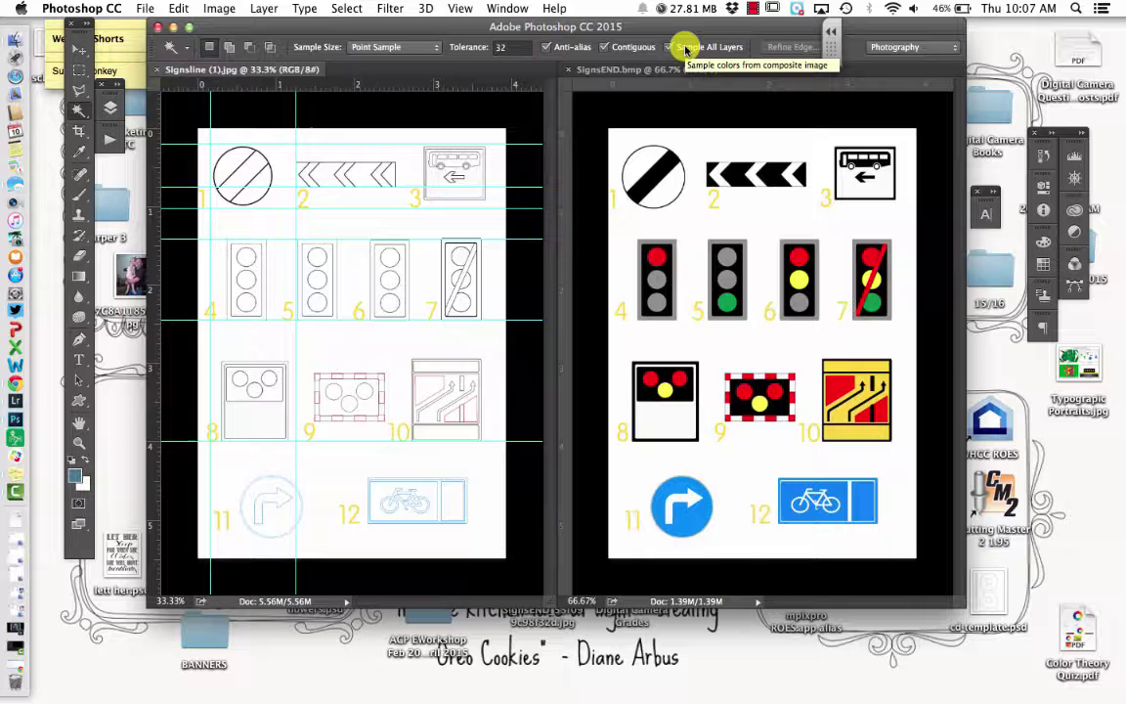
pyautogui.click(110, 107)
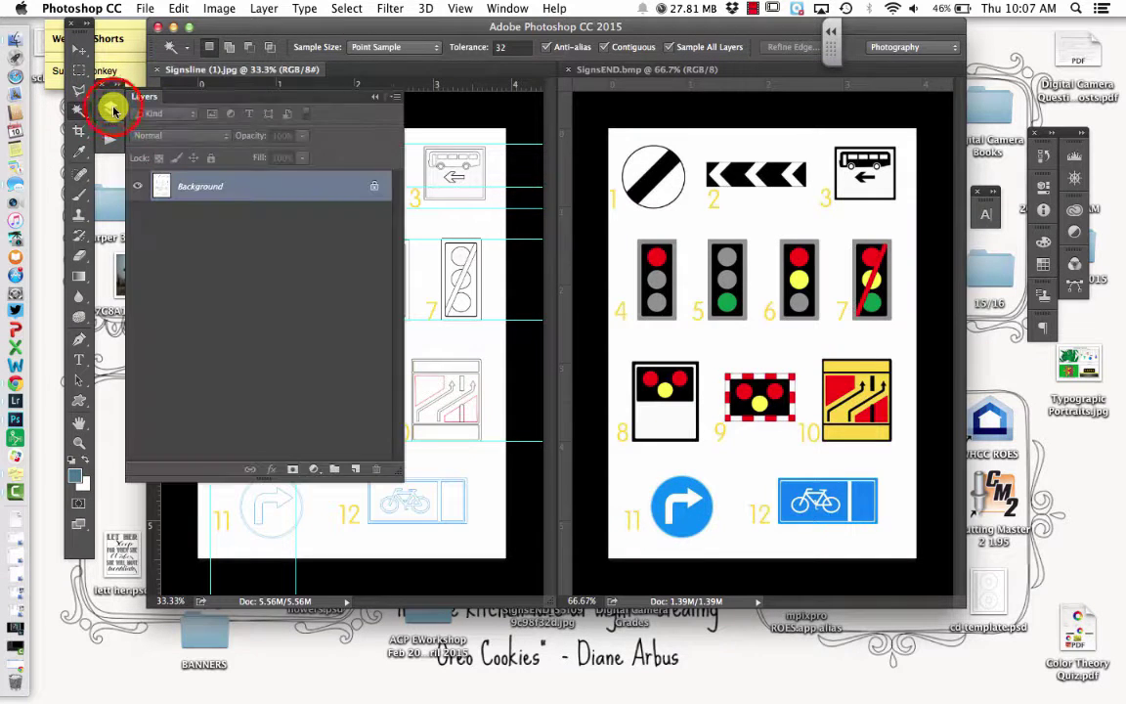
# Add Layer 1, then Magic Wand-select sign 1 and add sign 2 and bus sign 3
pyautogui.click(350, 468)
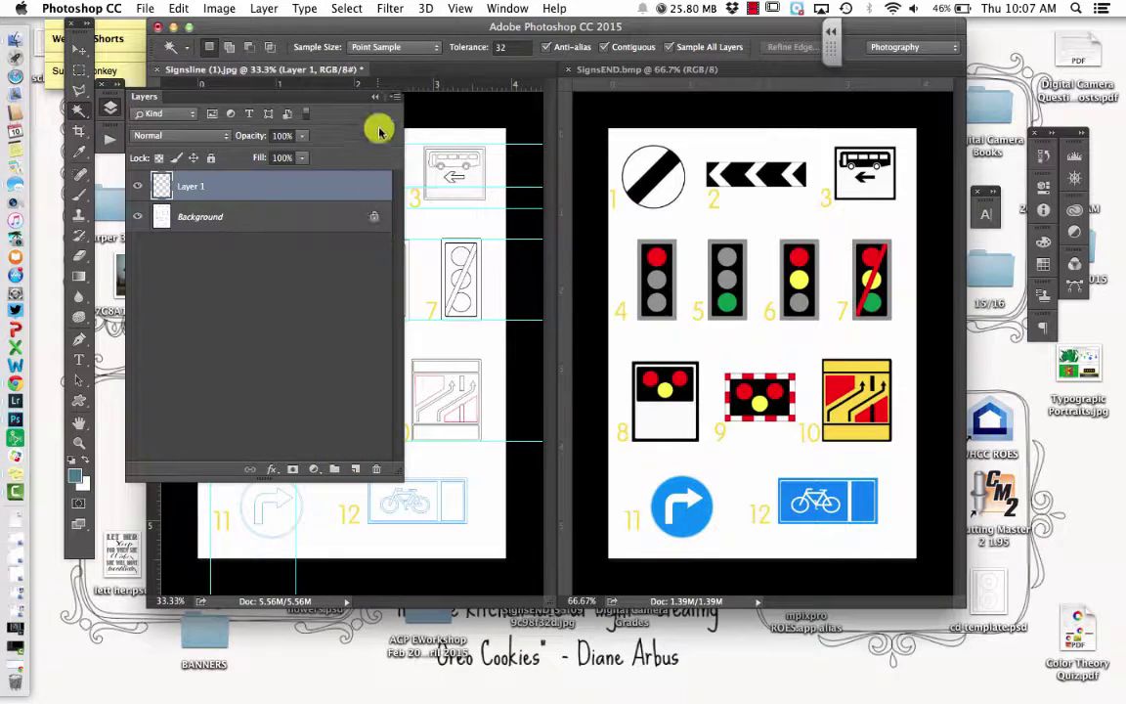
pyautogui.click(371, 98)
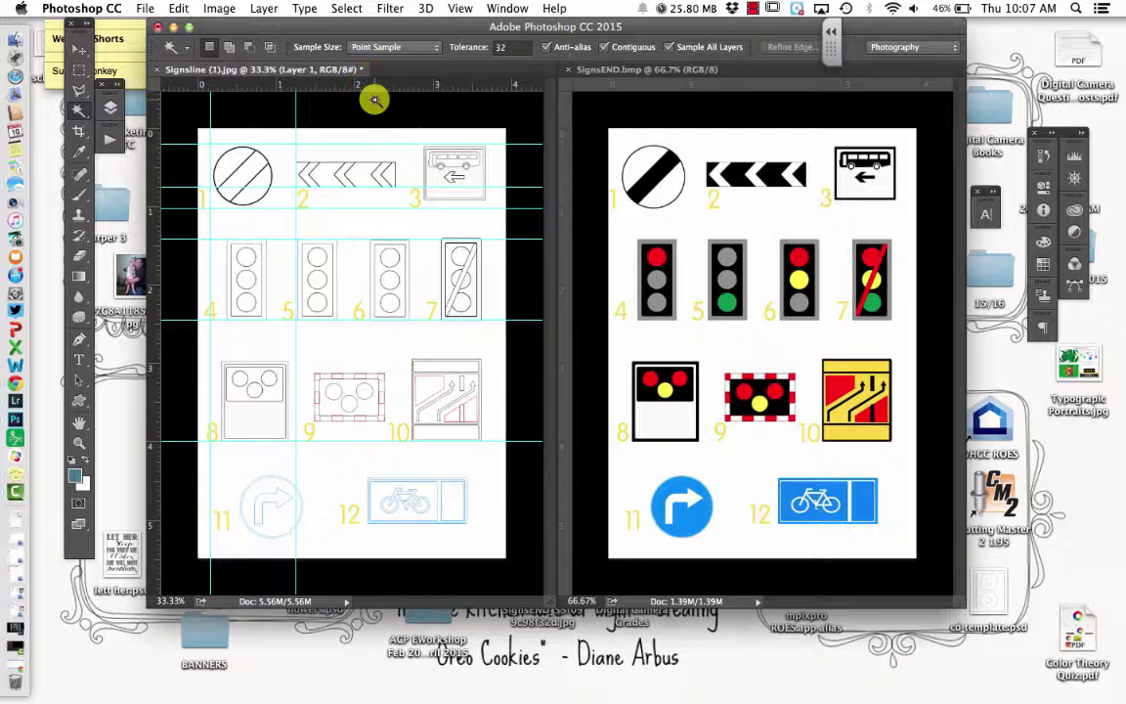
pyautogui.click(251, 173)
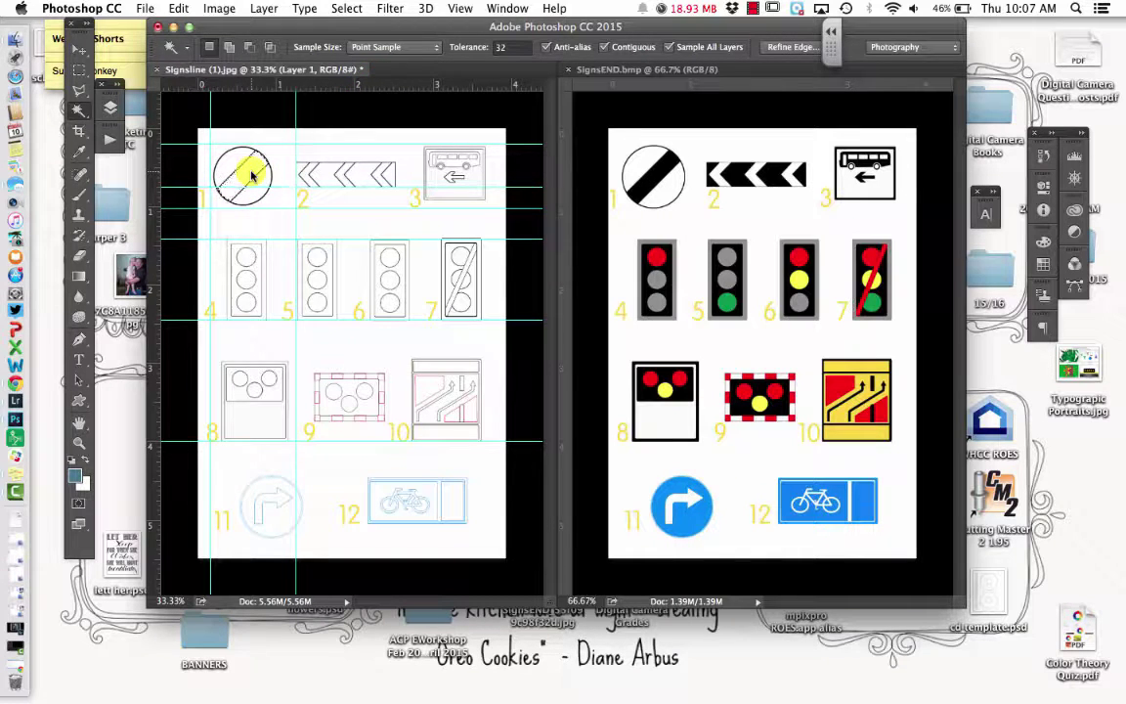
pyautogui.keyDown('shift'); pyautogui.click(337, 176); pyautogui.keyUp('shift')
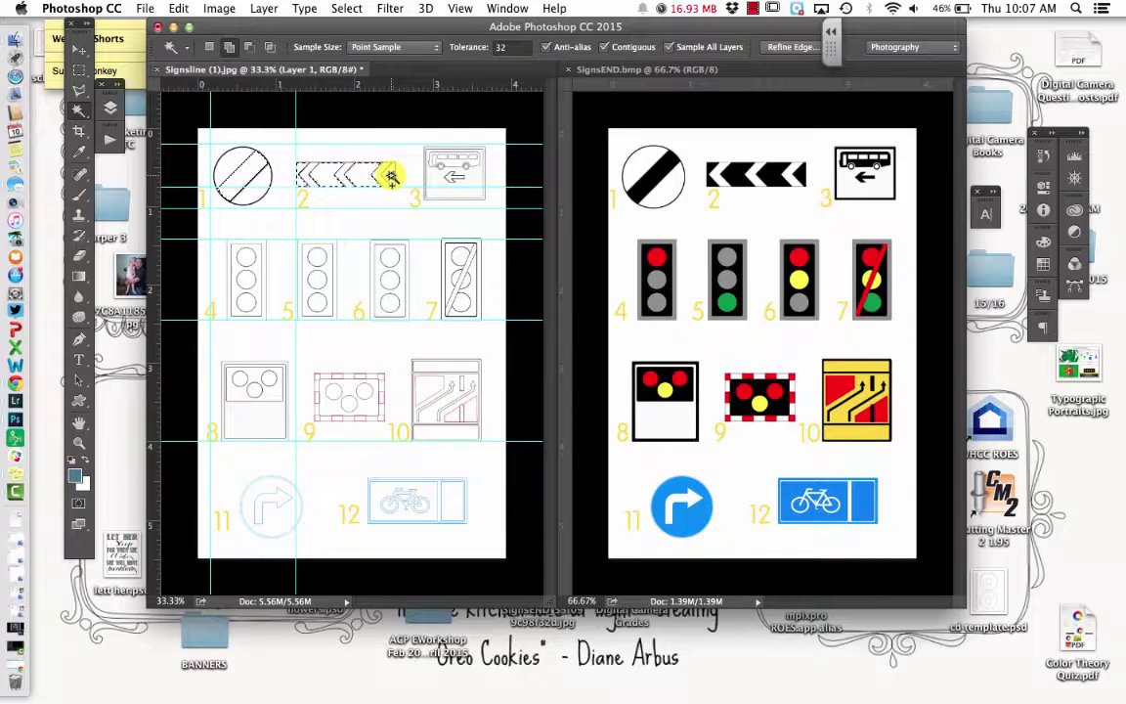
pyautogui.keyDown('shift'); pyautogui.click(454, 172); pyautogui.keyUp('shift')
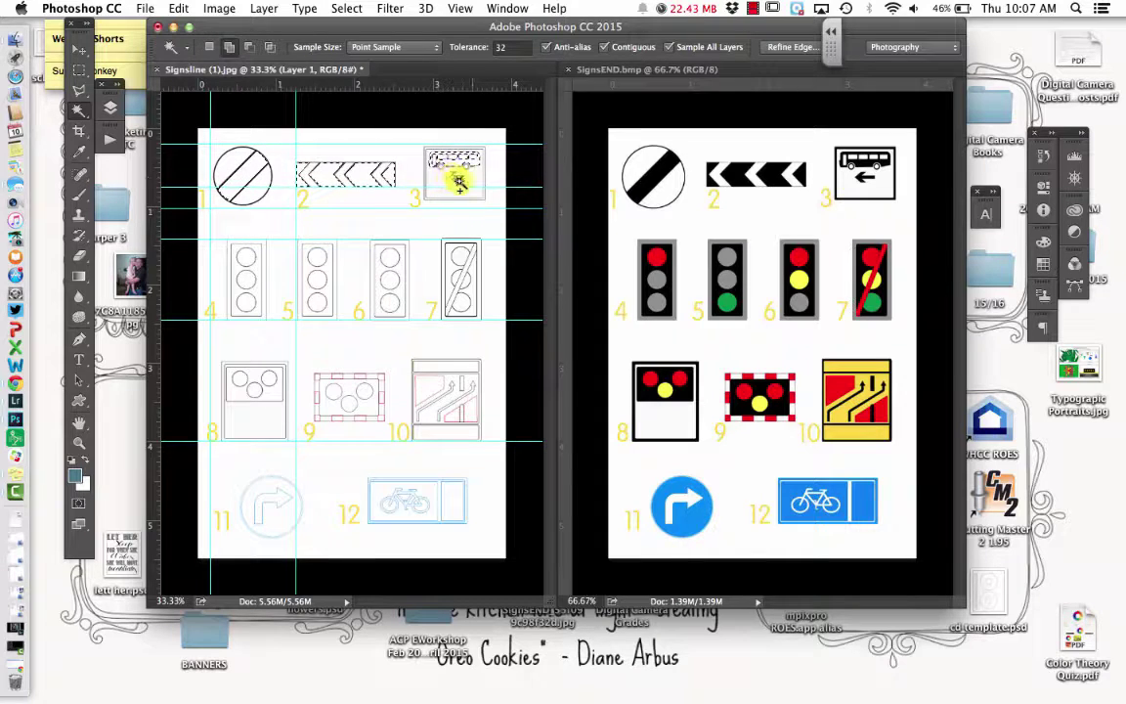
# Zoom in on bus sign 3 and add the bus's rear wheel to the selection
pyautogui.press('super+equal')
pyautogui.press('super+equal')
pyautogui.press('super+equal')
pyautogui.press('super+equal')
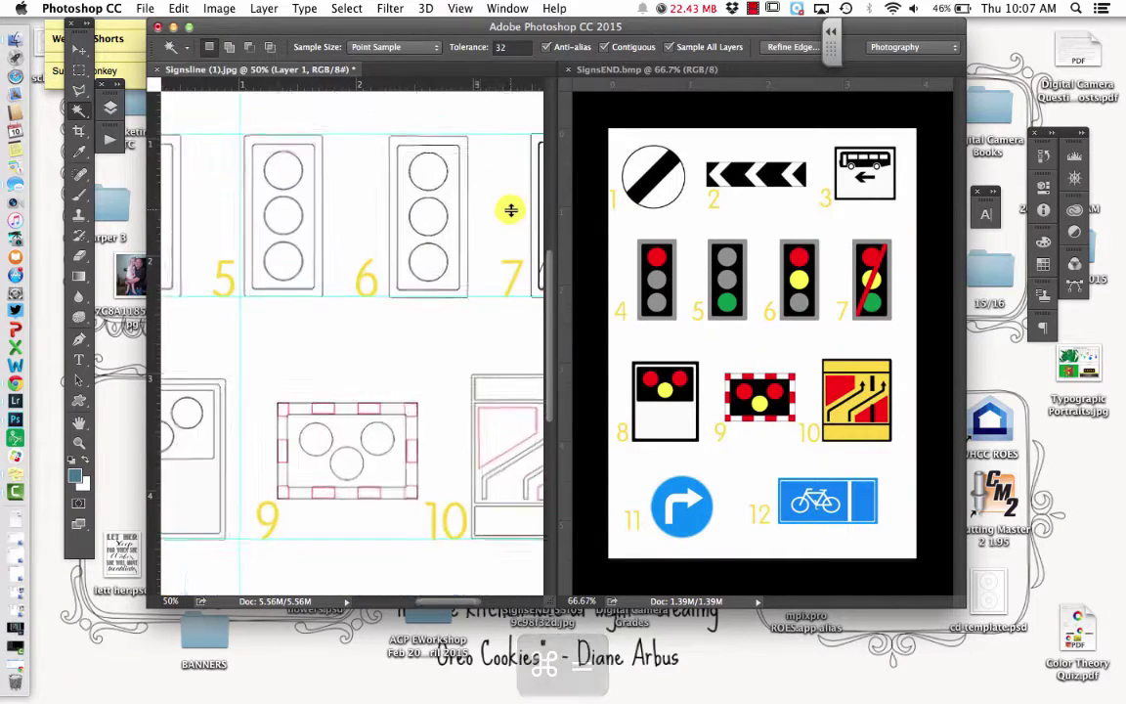
pyautogui.click(496, 167)
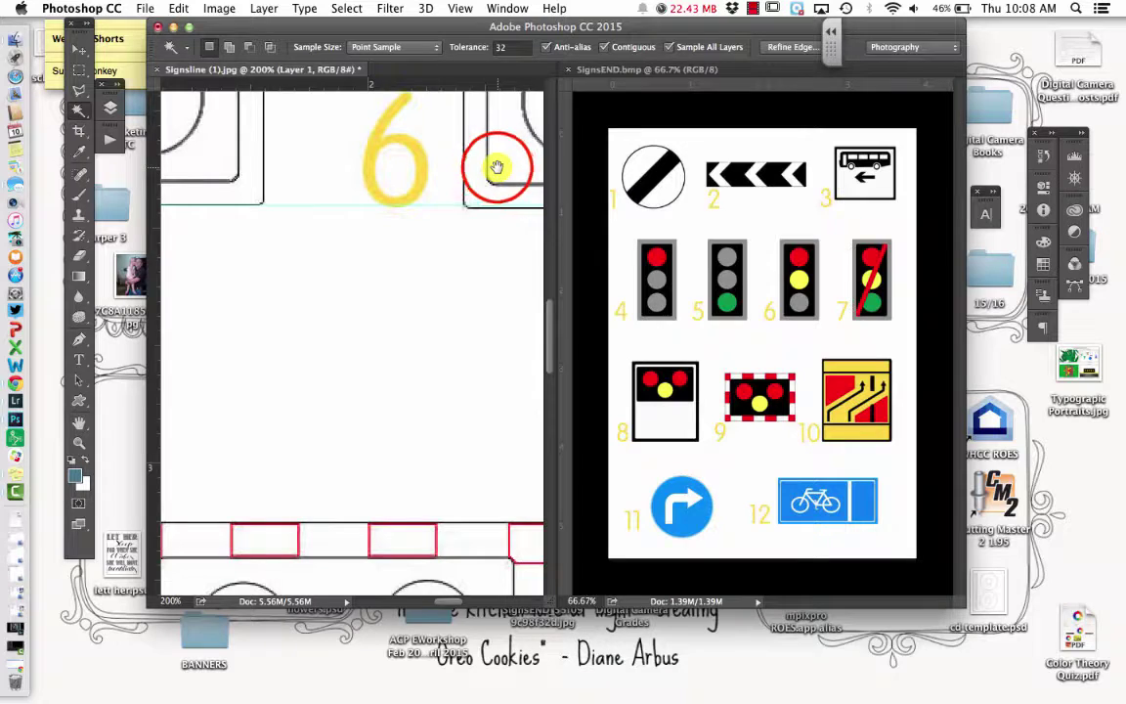
pyautogui.moveTo(496, 167); pyautogui.dragTo(352, 389)
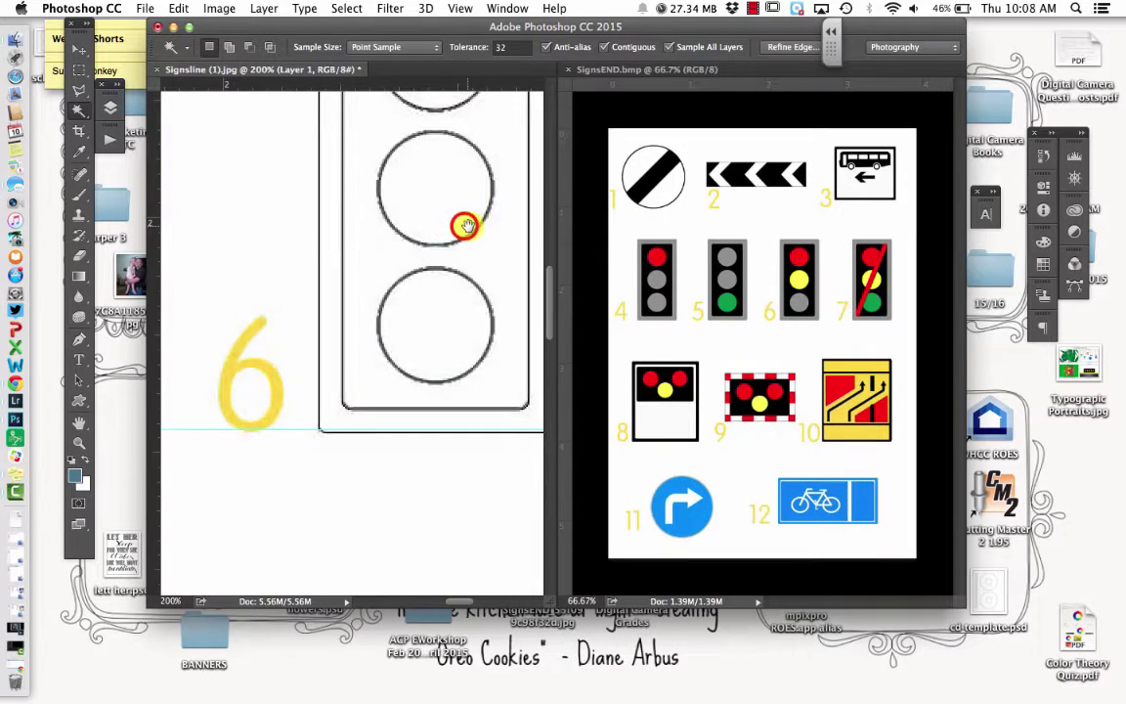
pyautogui.moveTo(462, 221); pyautogui.dragTo(333, 488)
pyautogui.moveTo(435, 208); pyautogui.dragTo(347, 443)
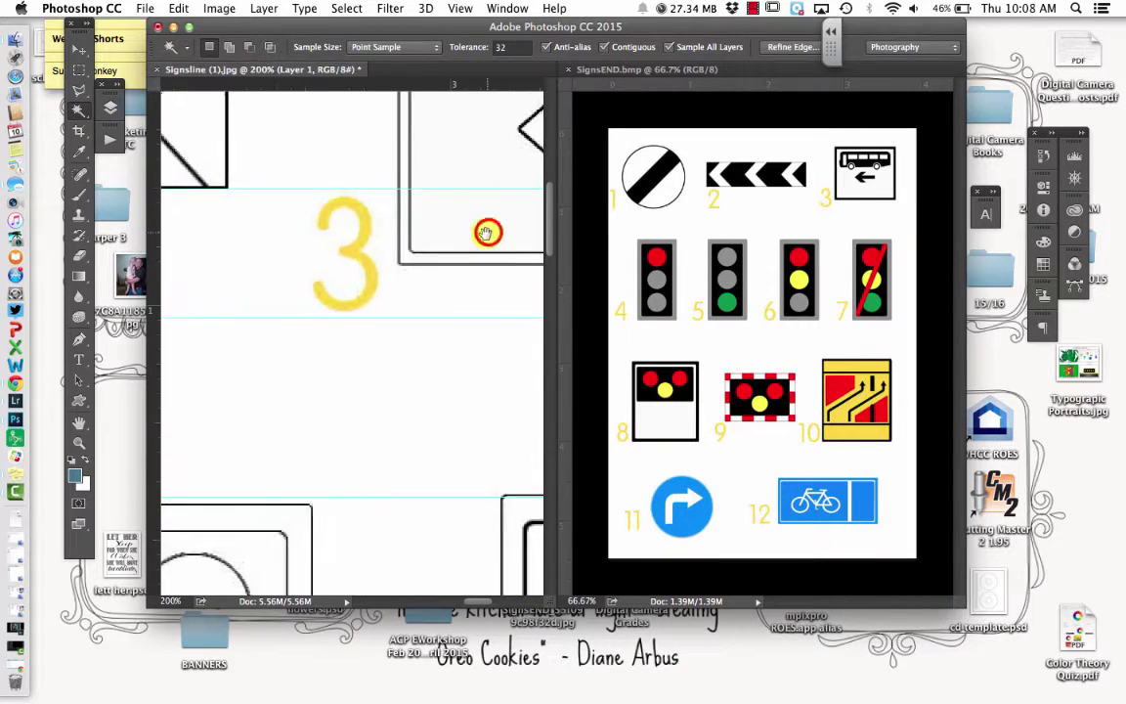
pyautogui.moveTo(487, 229); pyautogui.dragTo(308, 422)
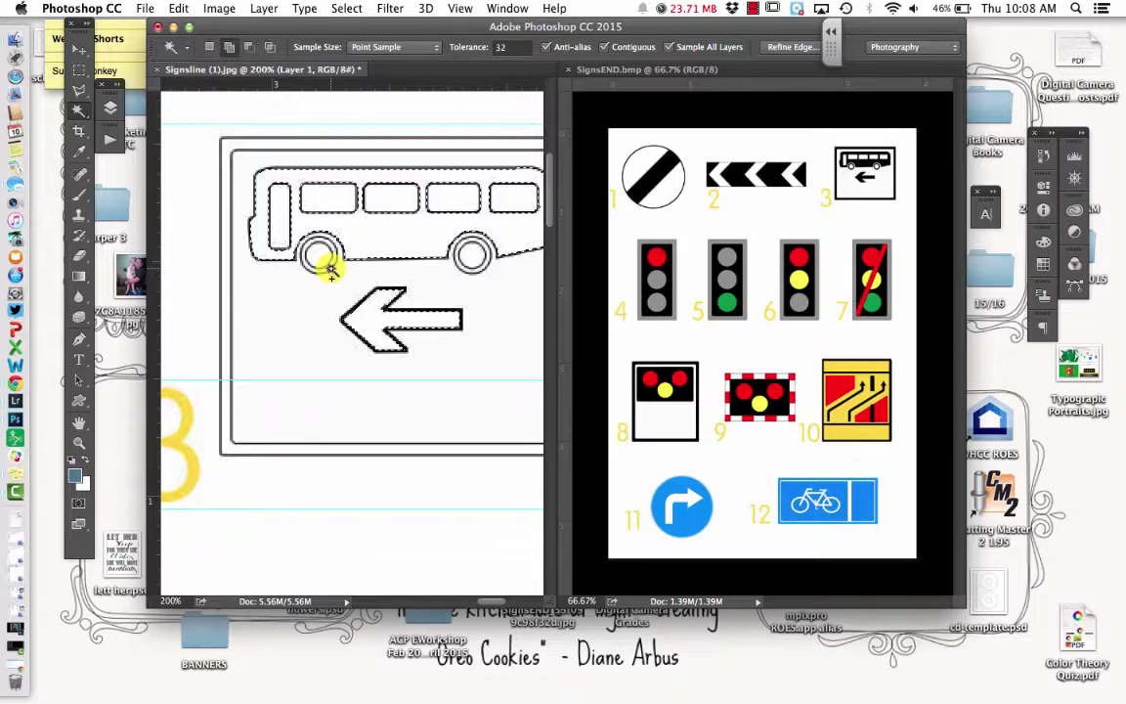
pyautogui.click(482, 253)
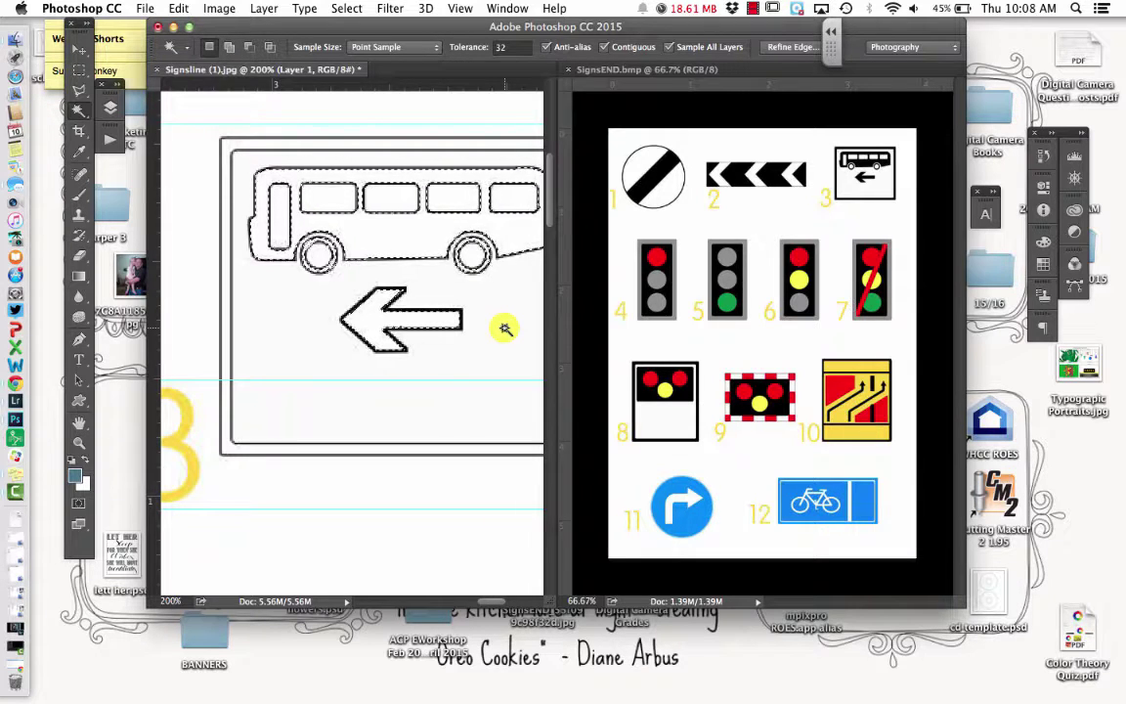
# Undo the wheel addition, reset the foreground to black, and try then undo a black fill
pyautogui.press('super+z')
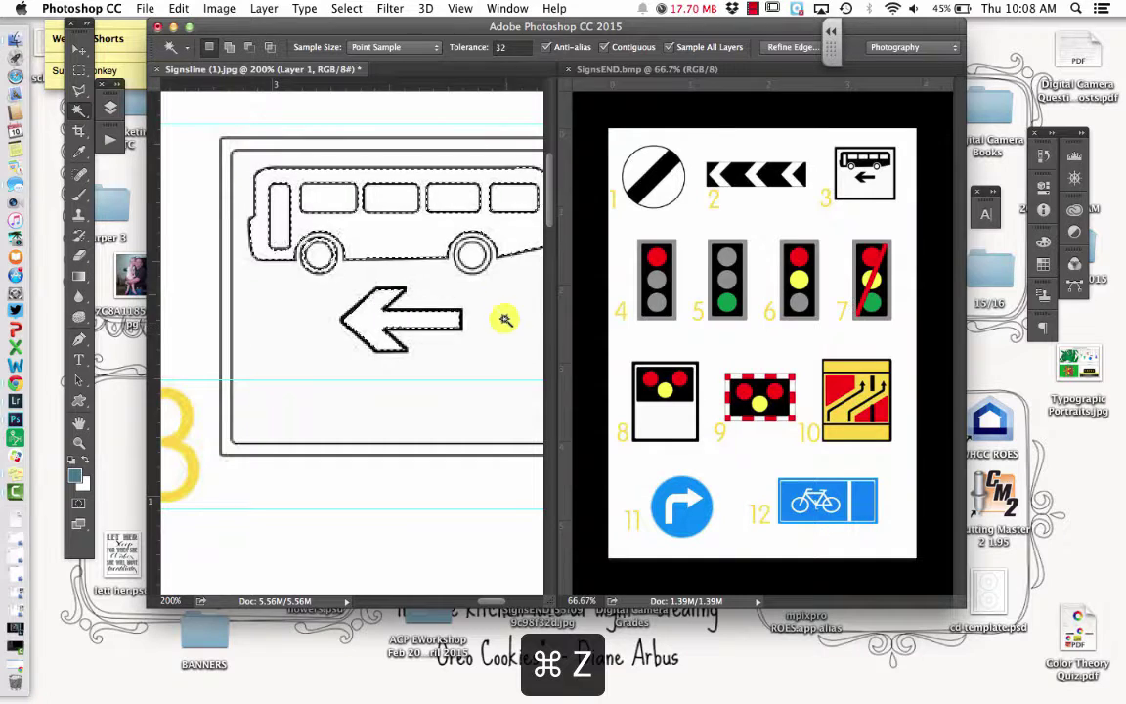
pyautogui.press('shift')
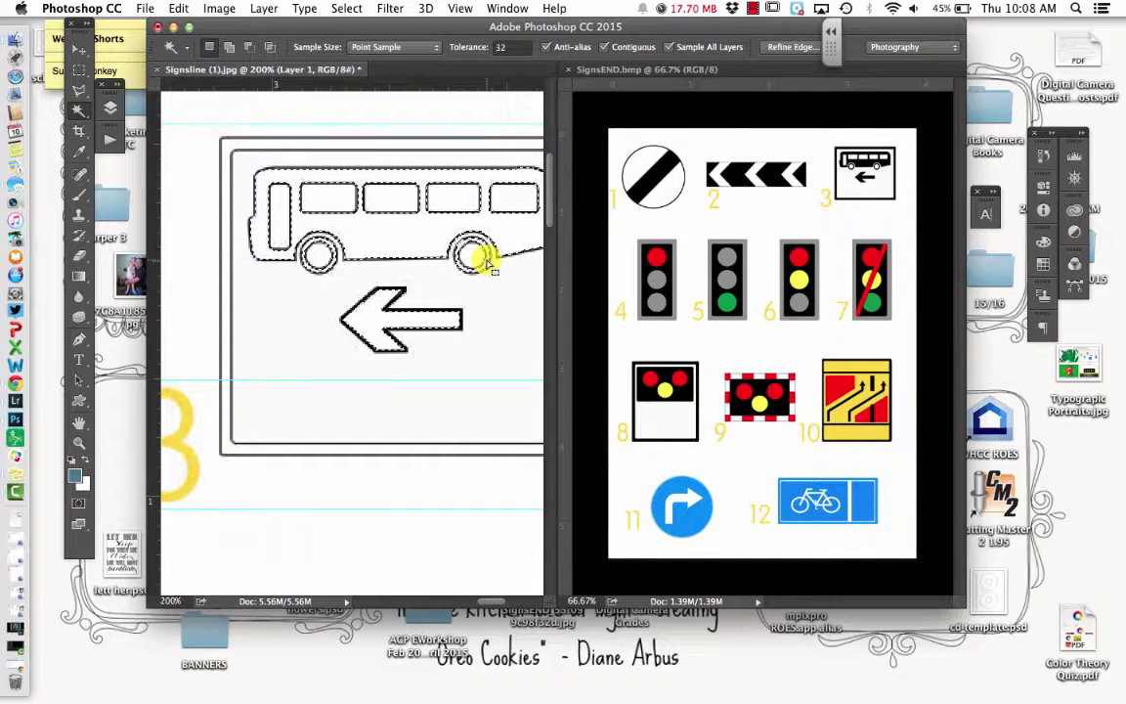
pyautogui.press('d')
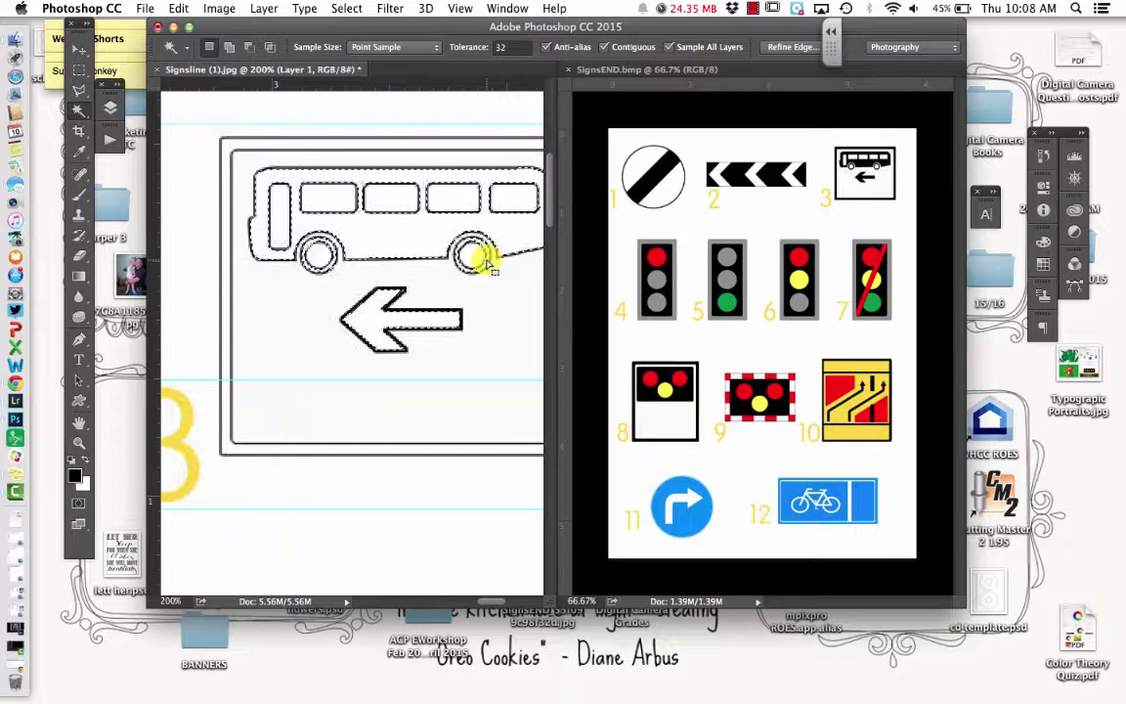
pyautogui.hotkey('alt', 'BackSpace')
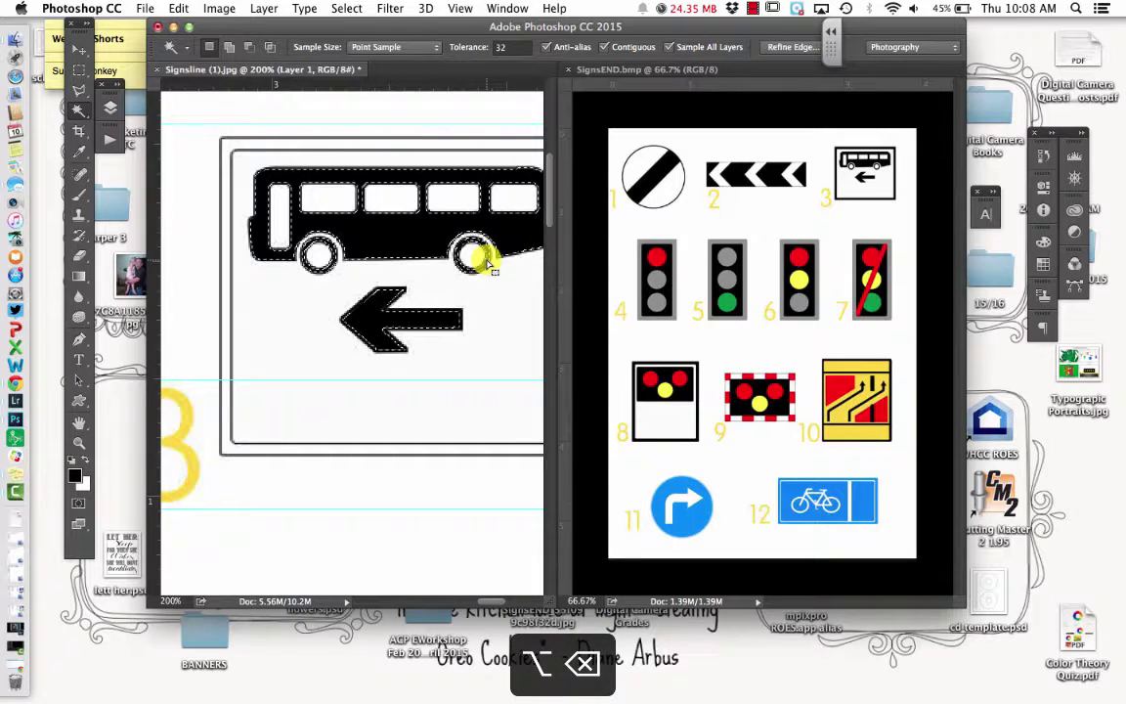
pyautogui.press('super+z')
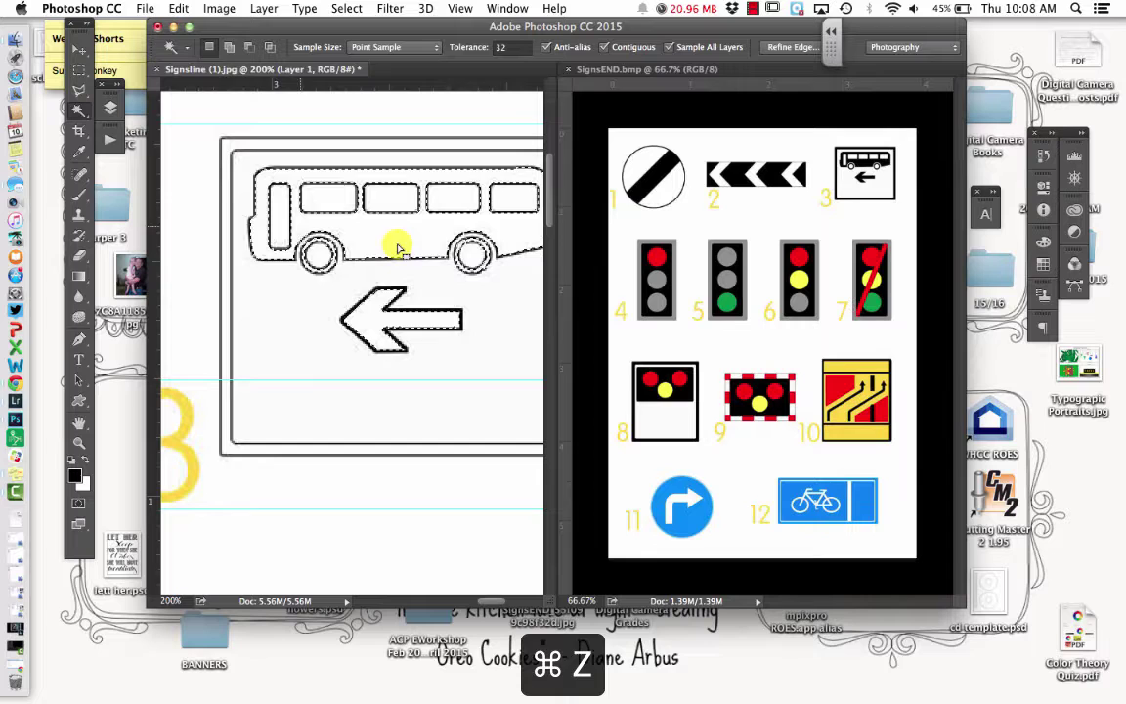
# Fill sign 3's bus and arrow black with the Paint Bucket, zoom out, and deselect
pyautogui.click(81, 279)
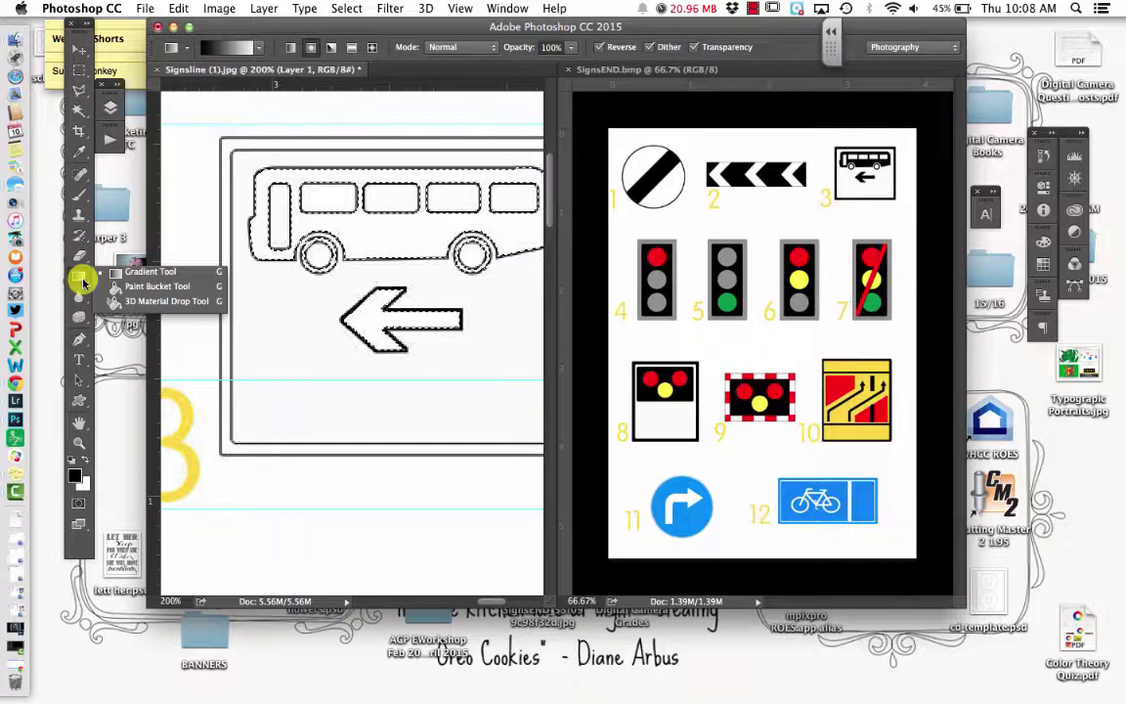
pyautogui.click(122, 288)
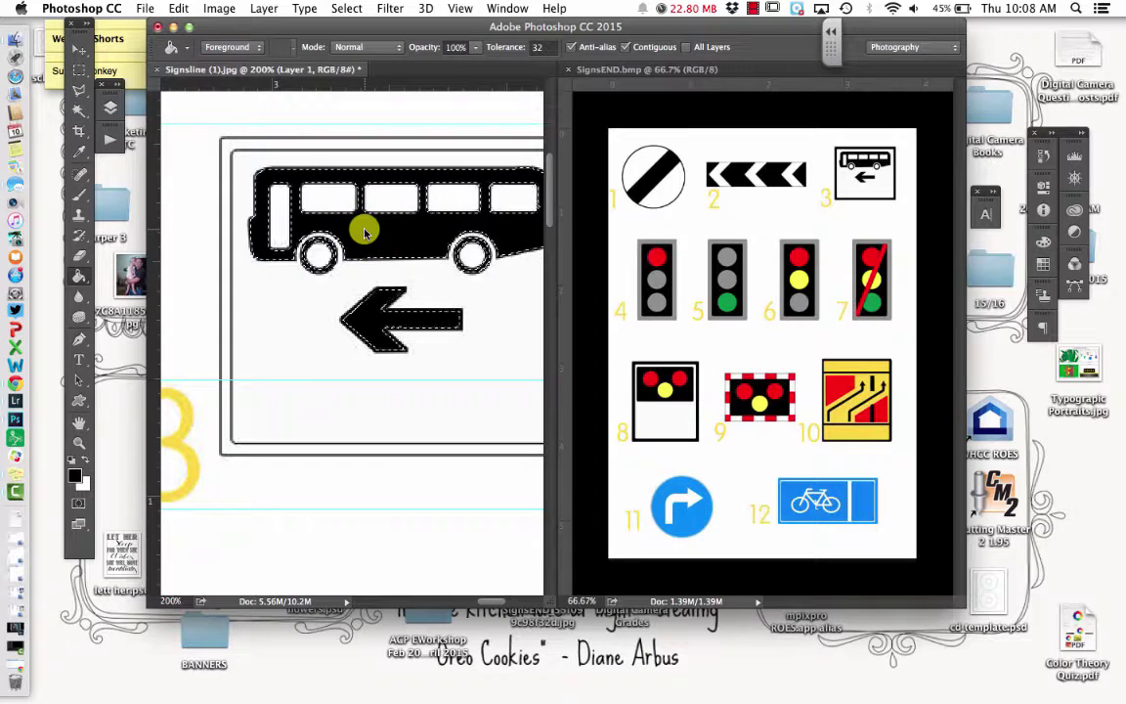
pyautogui.press('super+minus')
pyautogui.press('super+minus')
pyautogui.press('super+minus')
pyautogui.press('super+minus')
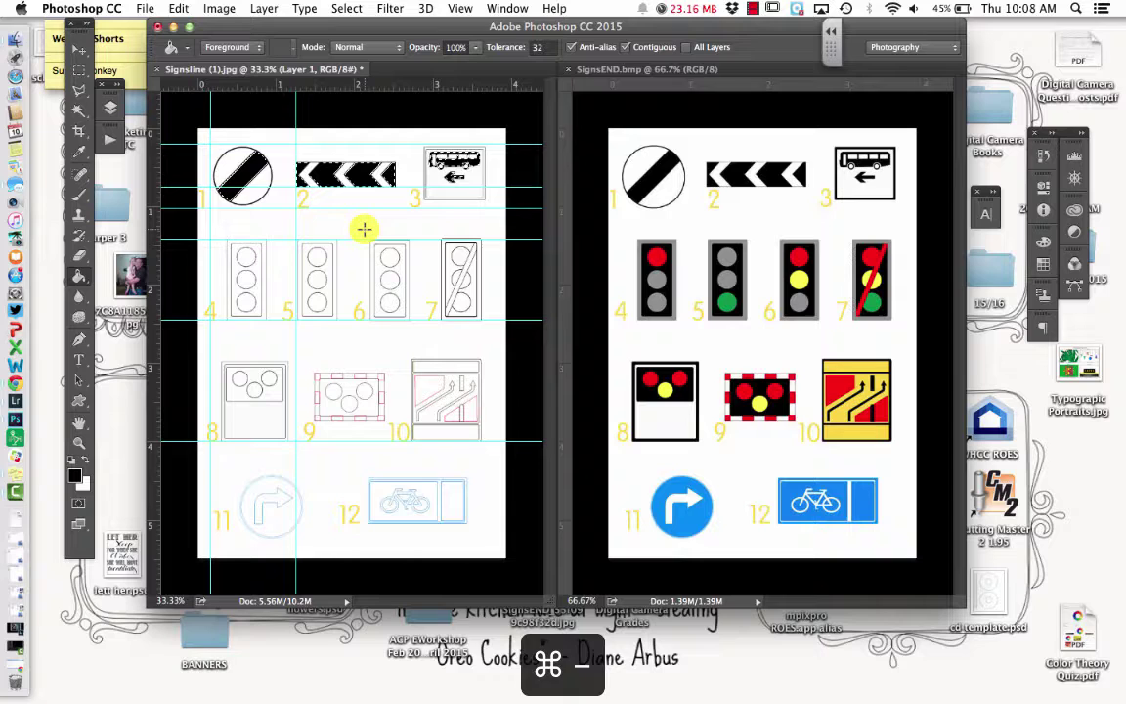
pyautogui.press('super+d')
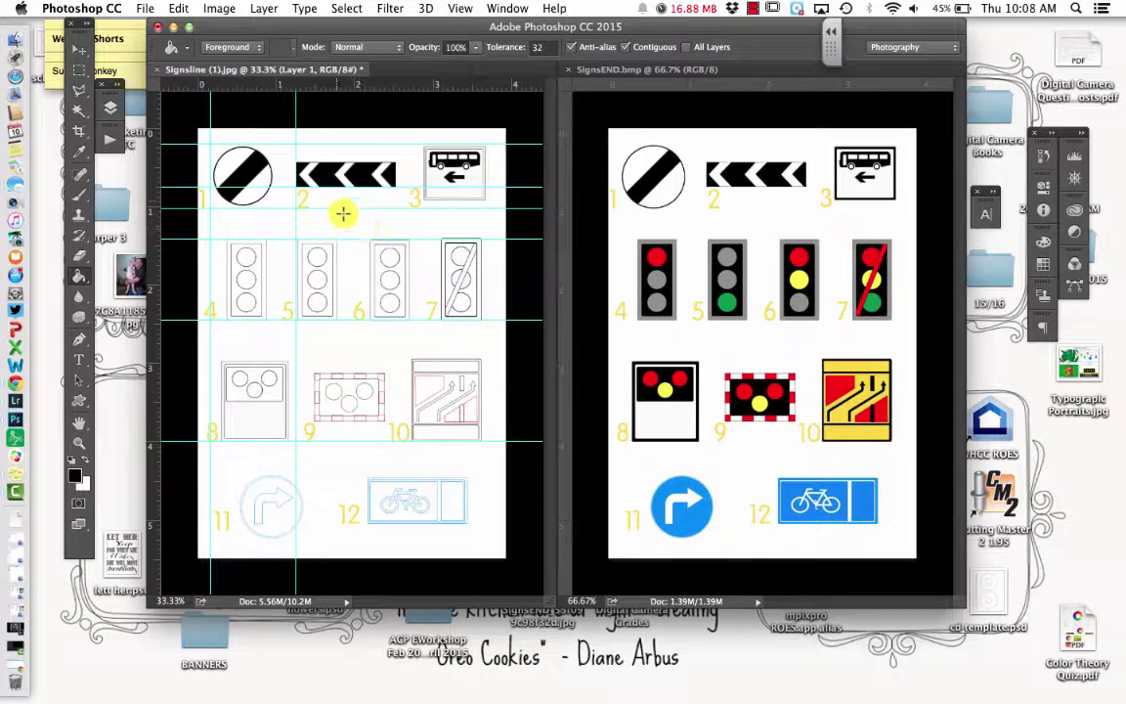
# Use the Eyedropper to sample sign 4's red light and sign 5's green light in SignsEND
pyautogui.click(78, 140)
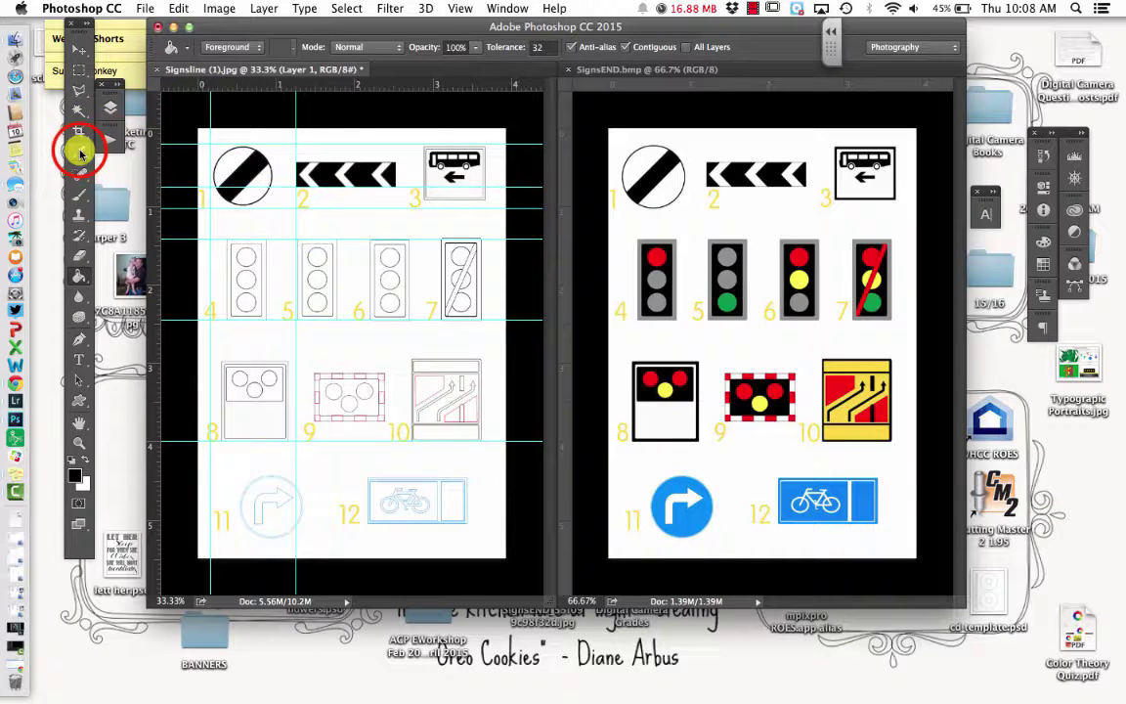
pyautogui.click(80, 153)
pyautogui.moveTo(648, 254); pyautogui.dragTo(656, 256)
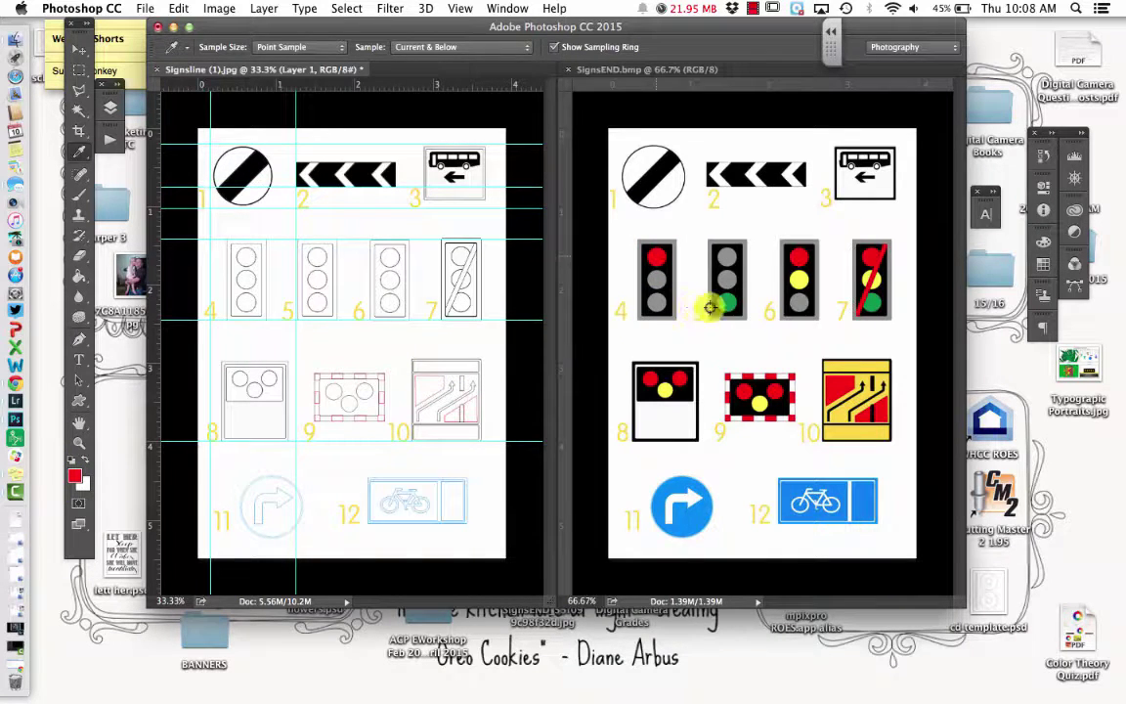
pyautogui.moveTo(723, 305); pyautogui.dragTo(727, 279)
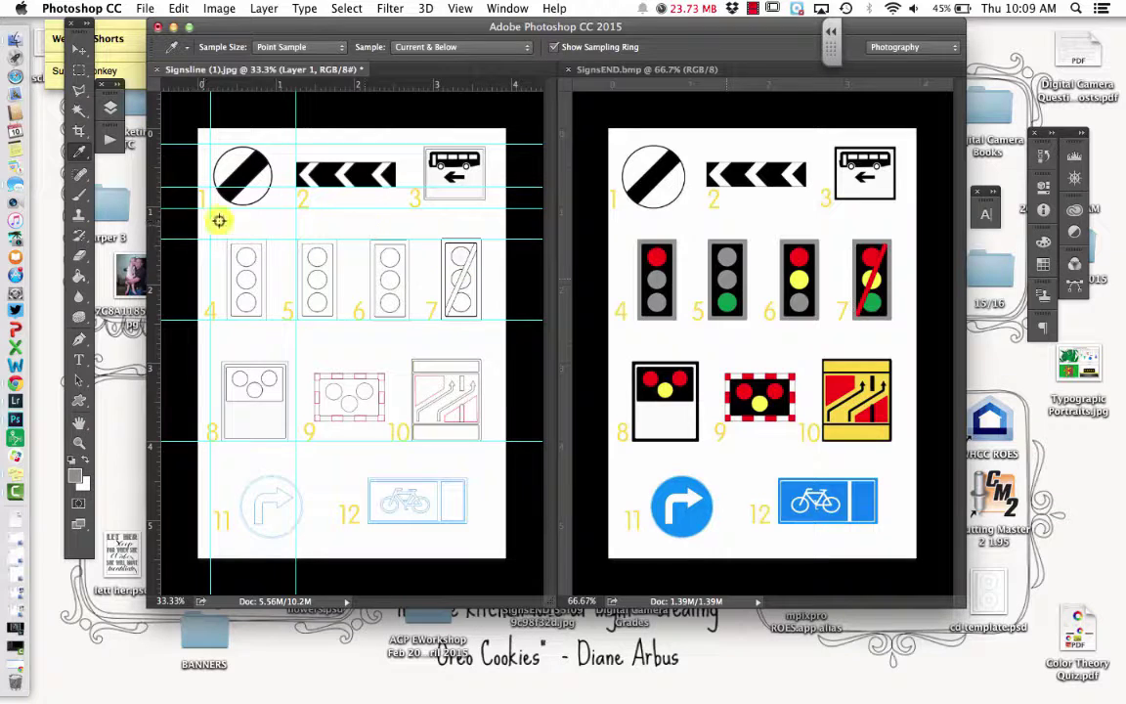
# Type BUS LANE beneath sign 3's bus and narrow it with Free Transform to fit
pyautogui.click(79, 360)
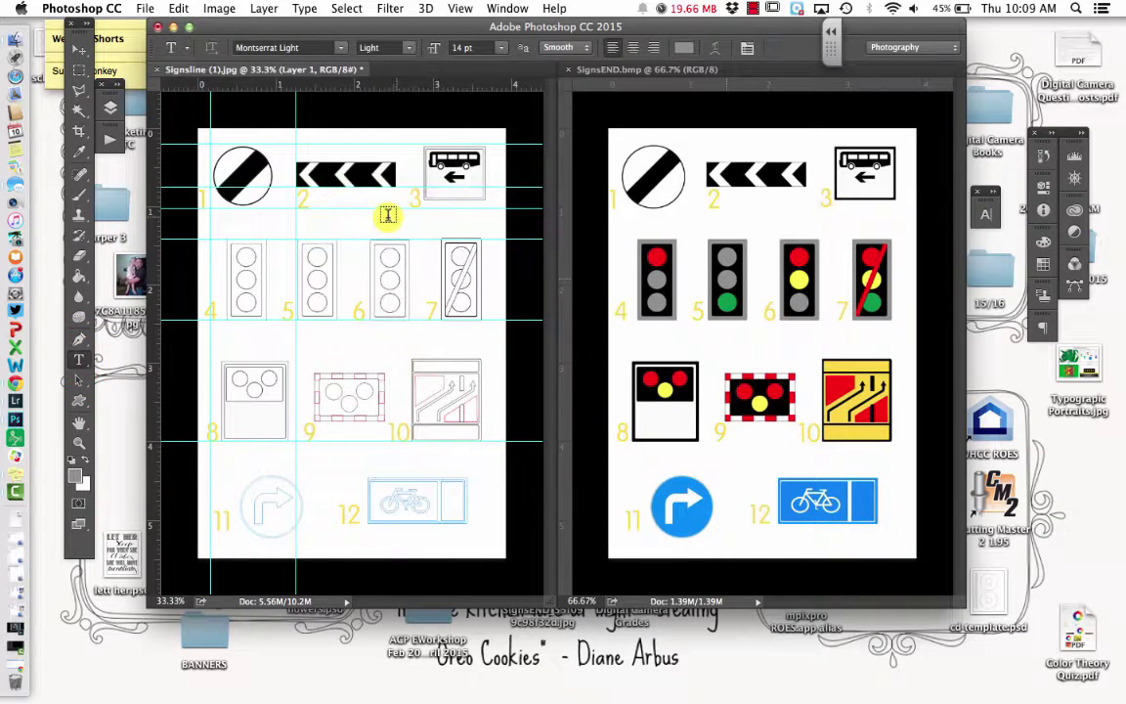
pyautogui.click(432, 195)
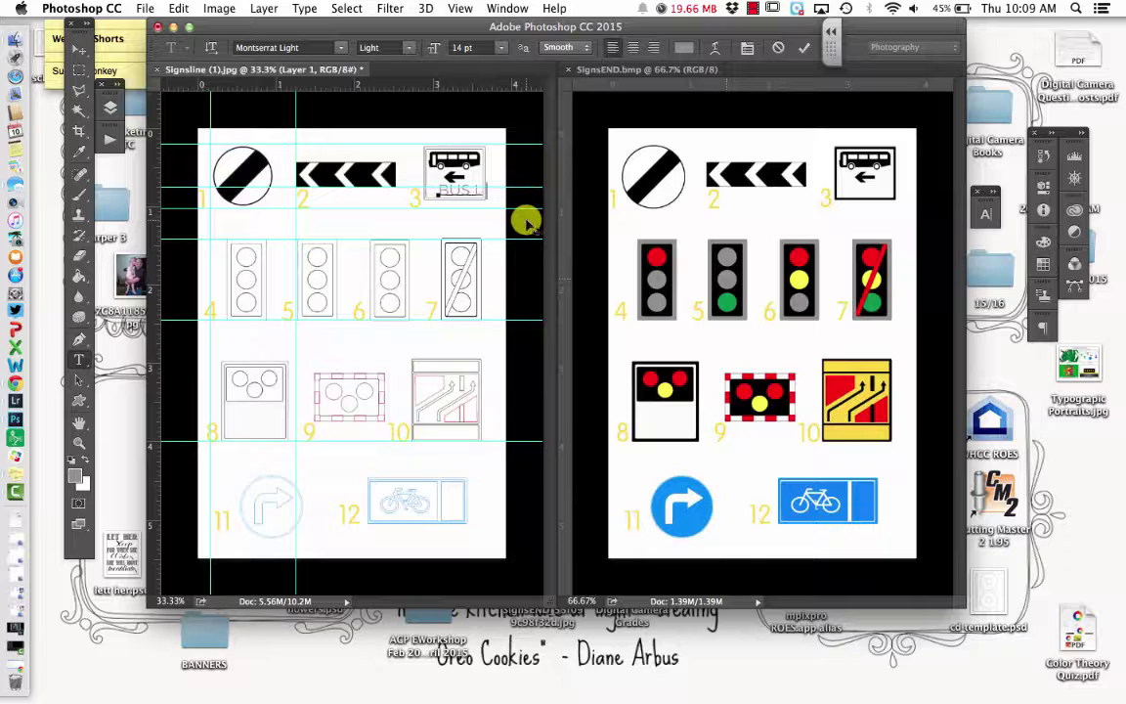
pyautogui.click(82, 48)
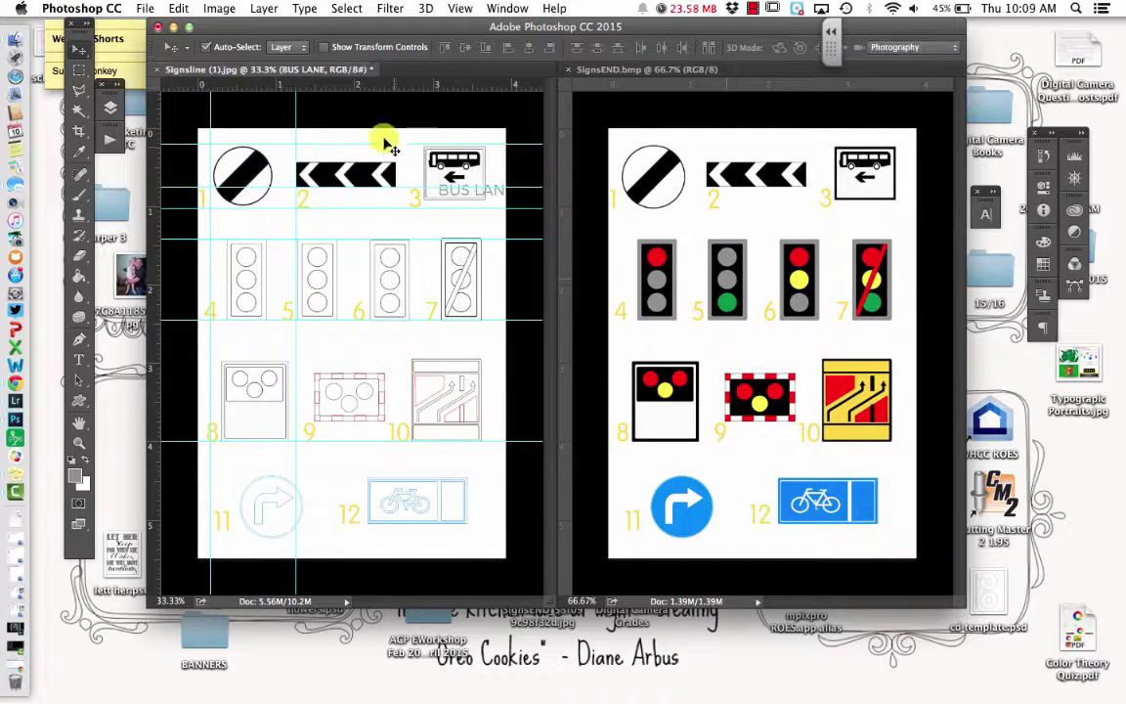
pyautogui.press('super+t')
pyautogui.moveTo(510, 200); pyautogui.dragTo(481, 200)
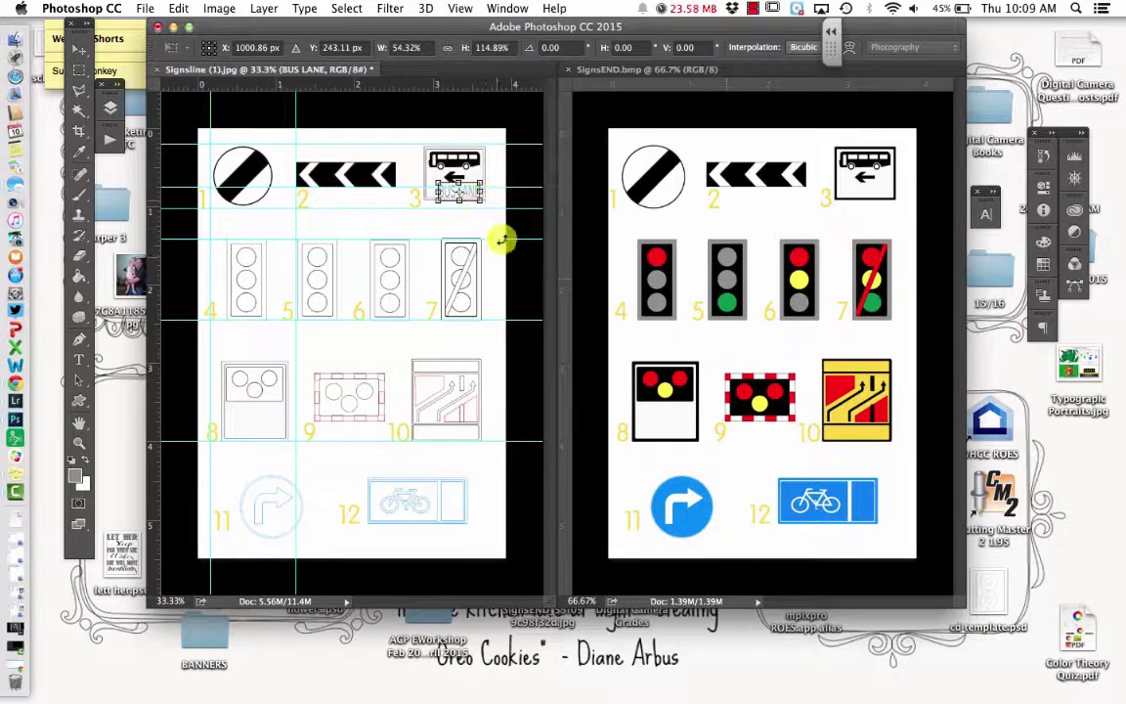
pyautogui.press('Return')
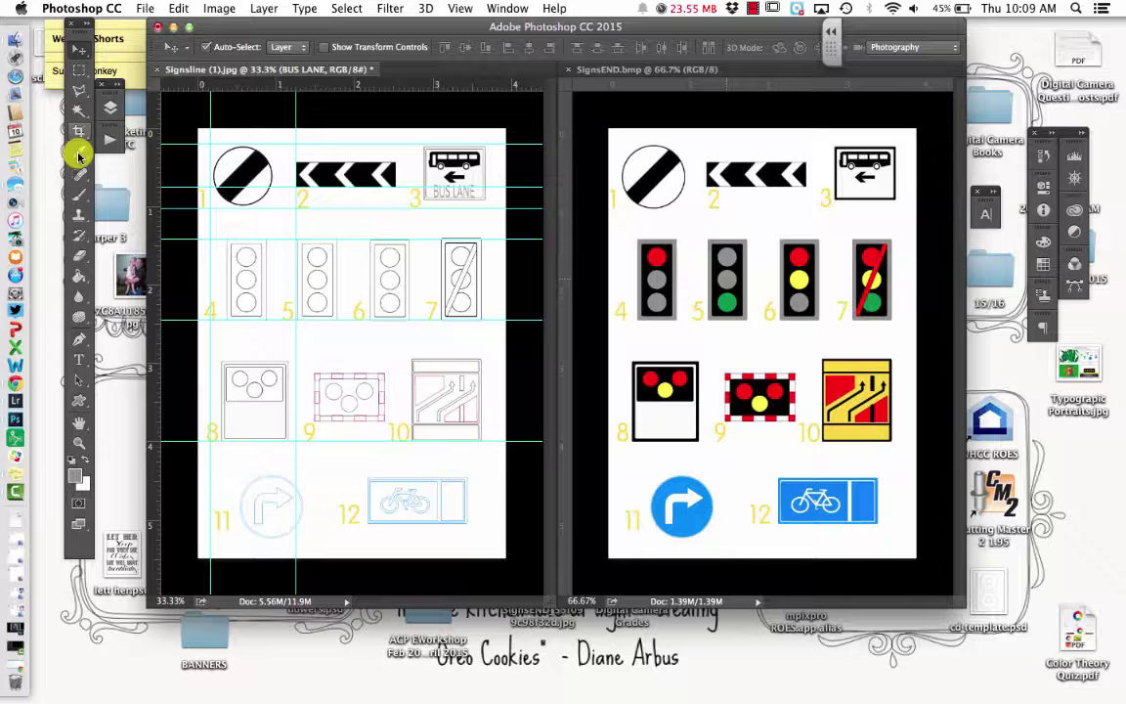
# Sample the blue of sign 11 as the foreground colour
pyautogui.click(80, 357)
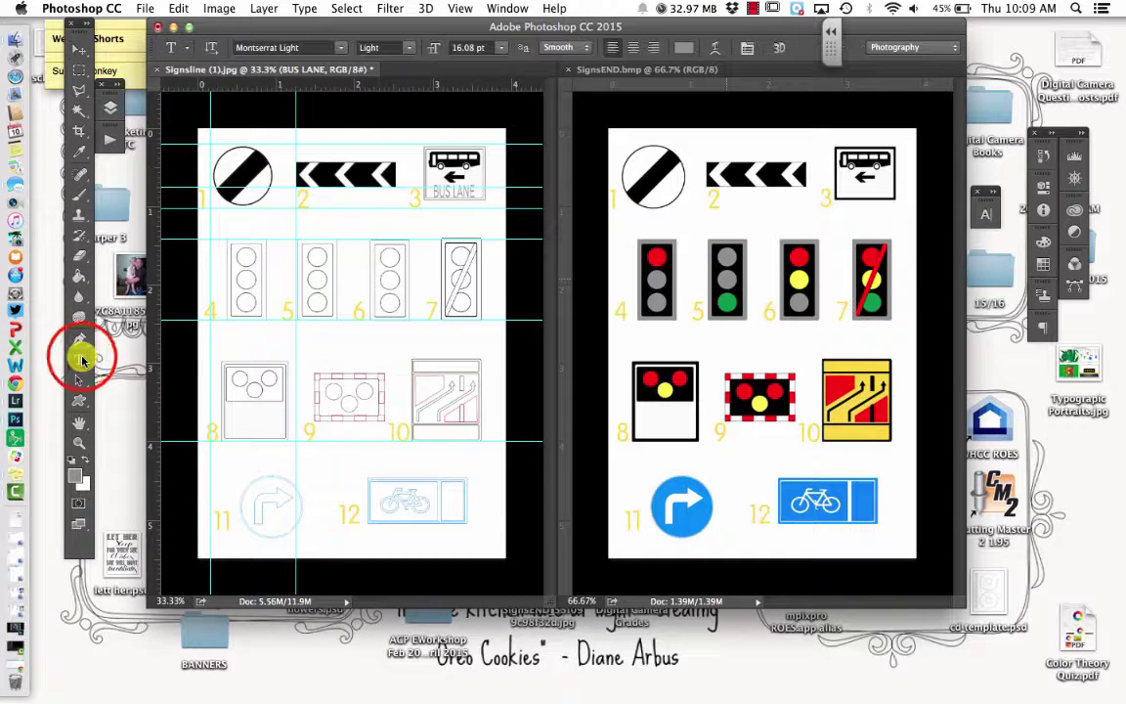
pyautogui.click(79, 152)
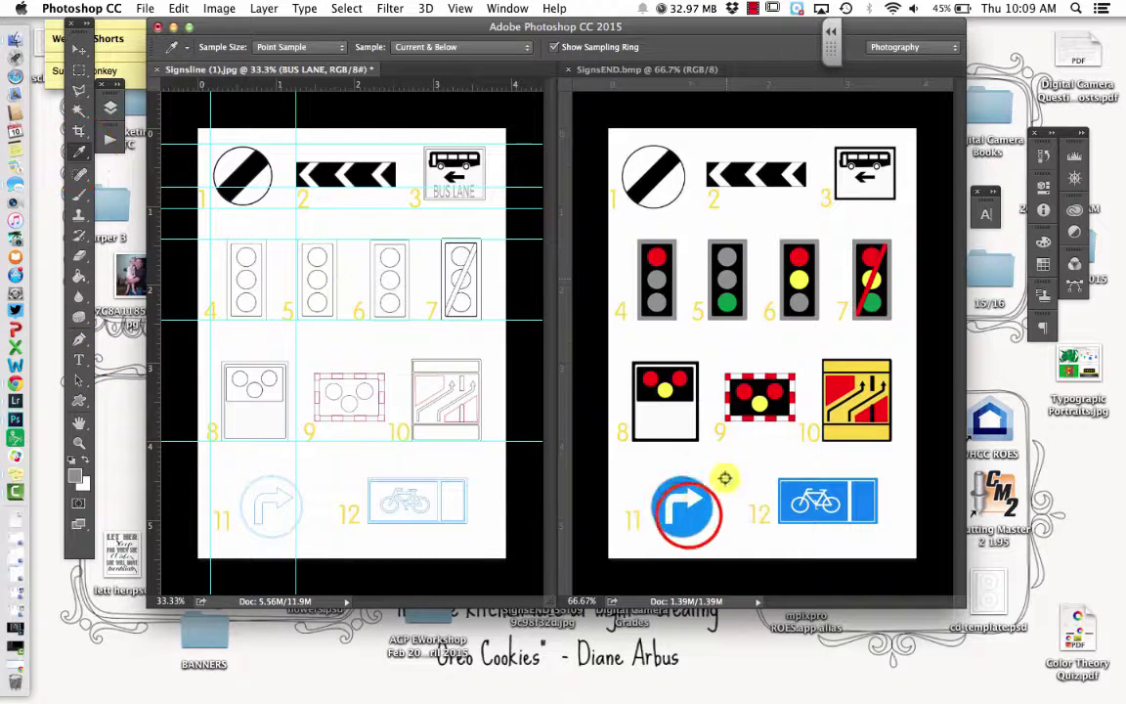
pyautogui.click(688, 515)
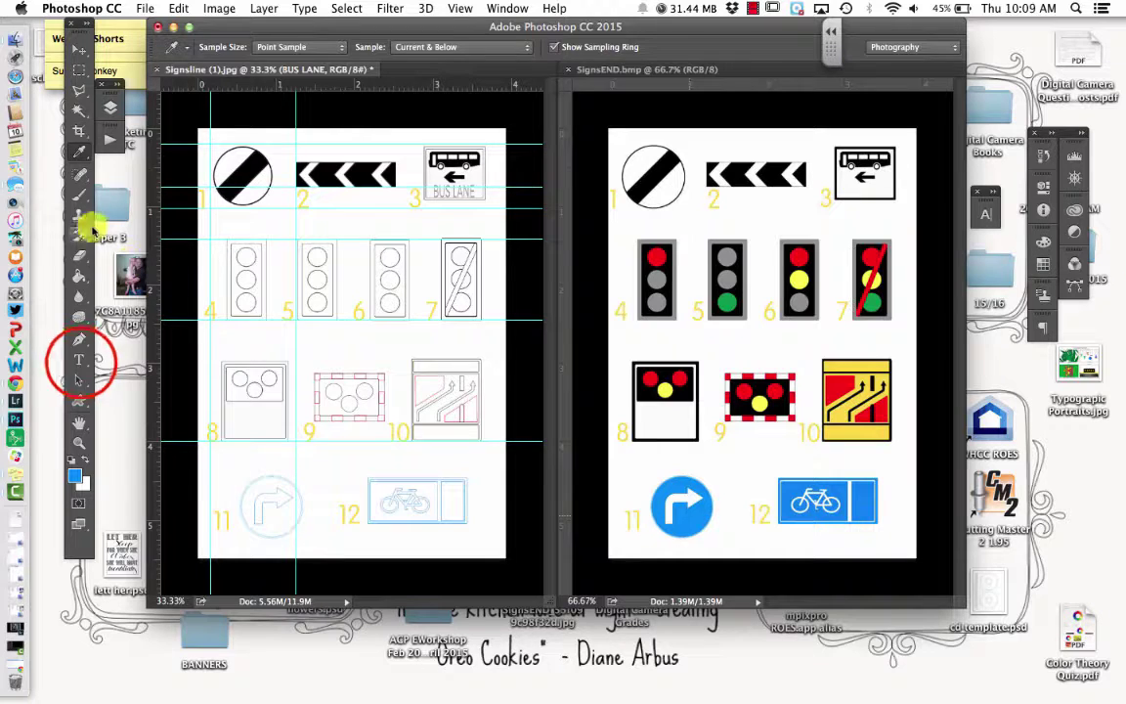
# Type BIKE CROSSING beneath sign 12 in blue and centre it under the sign
pyautogui.click(79, 360)
pyautogui.click(383, 538)
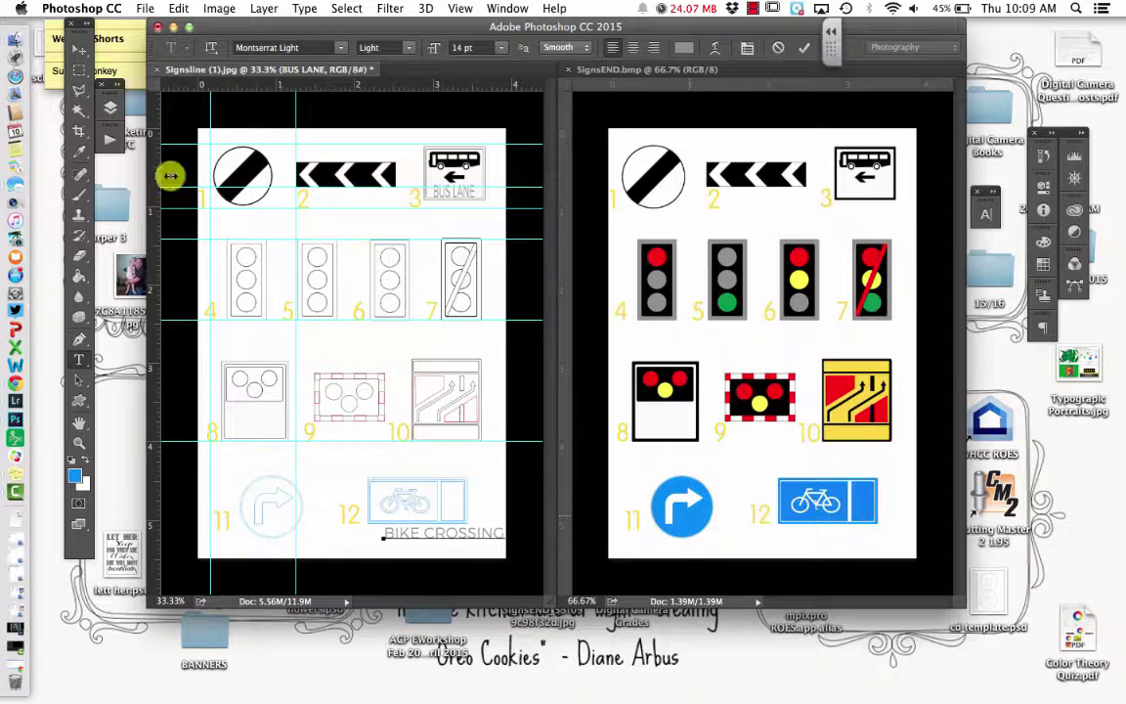
pyautogui.click(685, 47)
pyautogui.click(682, 46)
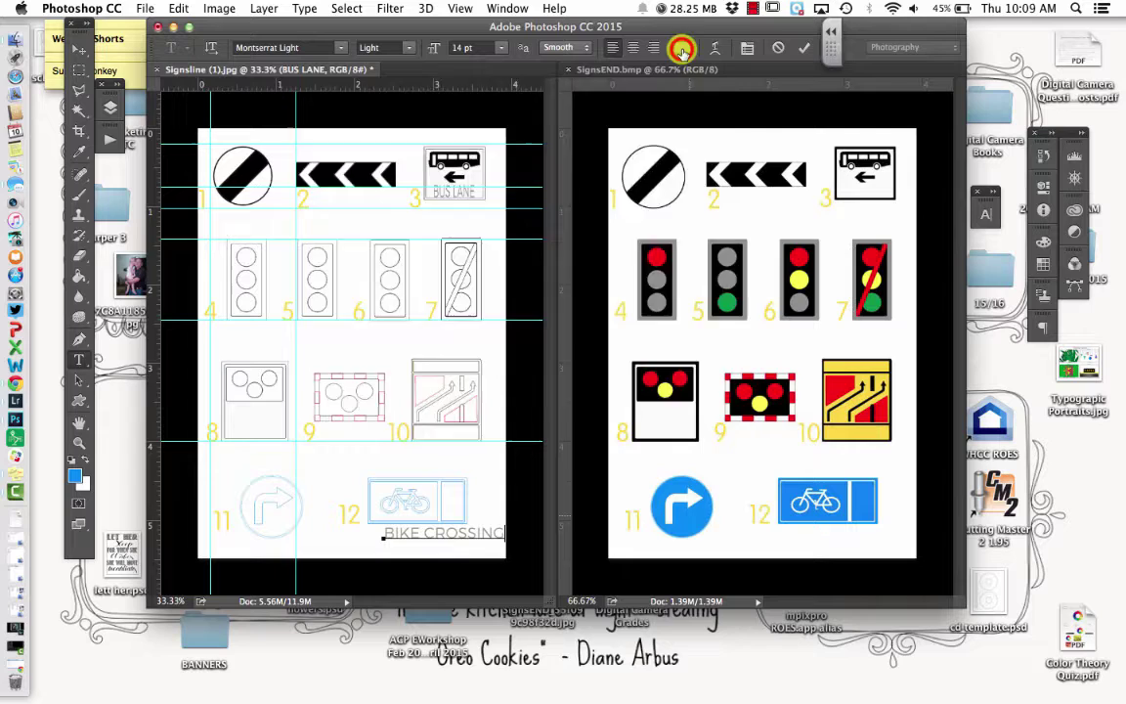
pyautogui.click(75, 472)
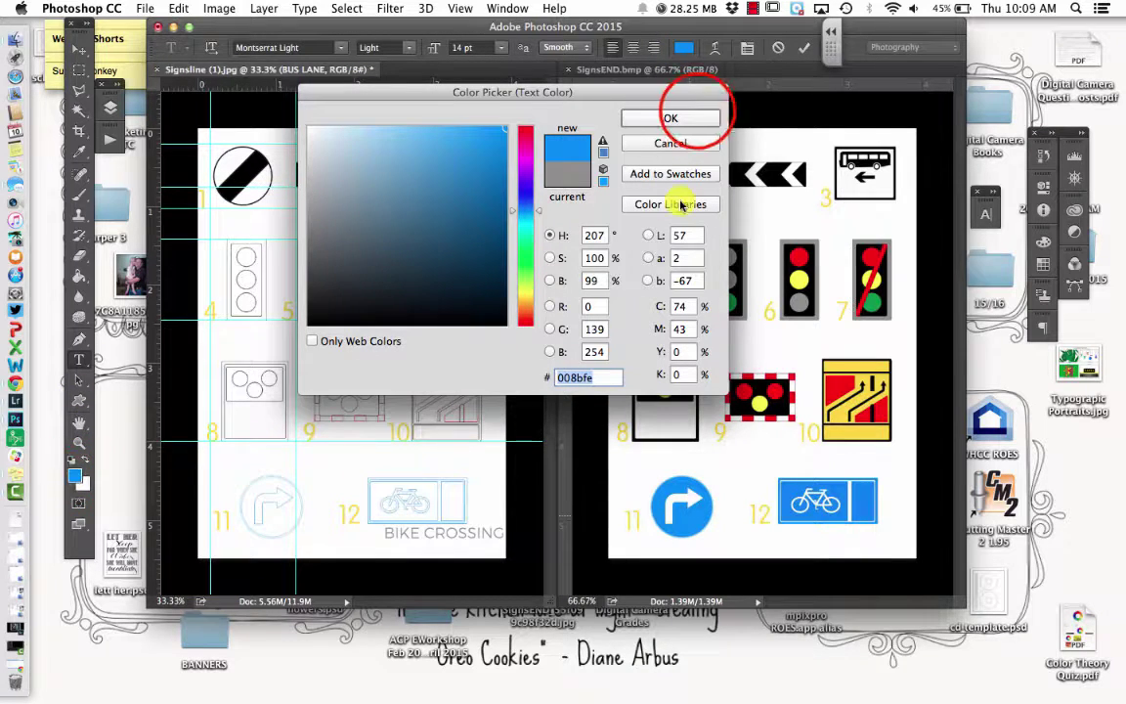
pyautogui.click(670, 117)
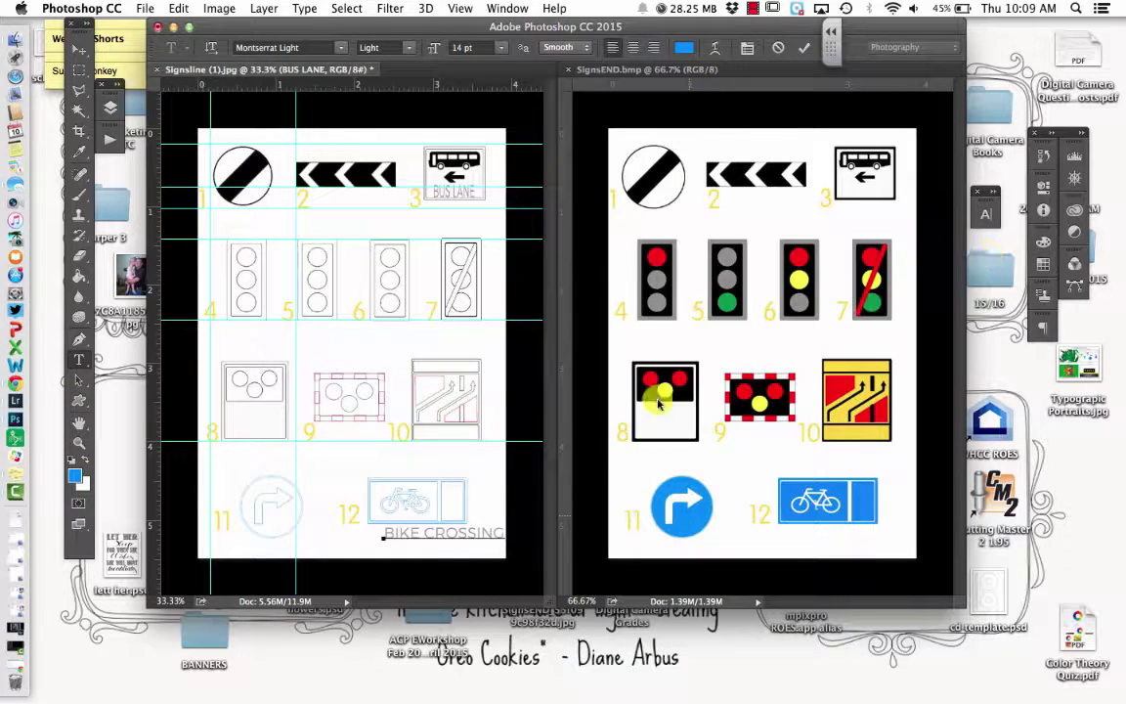
pyautogui.click(82, 50)
pyautogui.moveTo(467, 536); pyautogui.dragTo(436, 538)
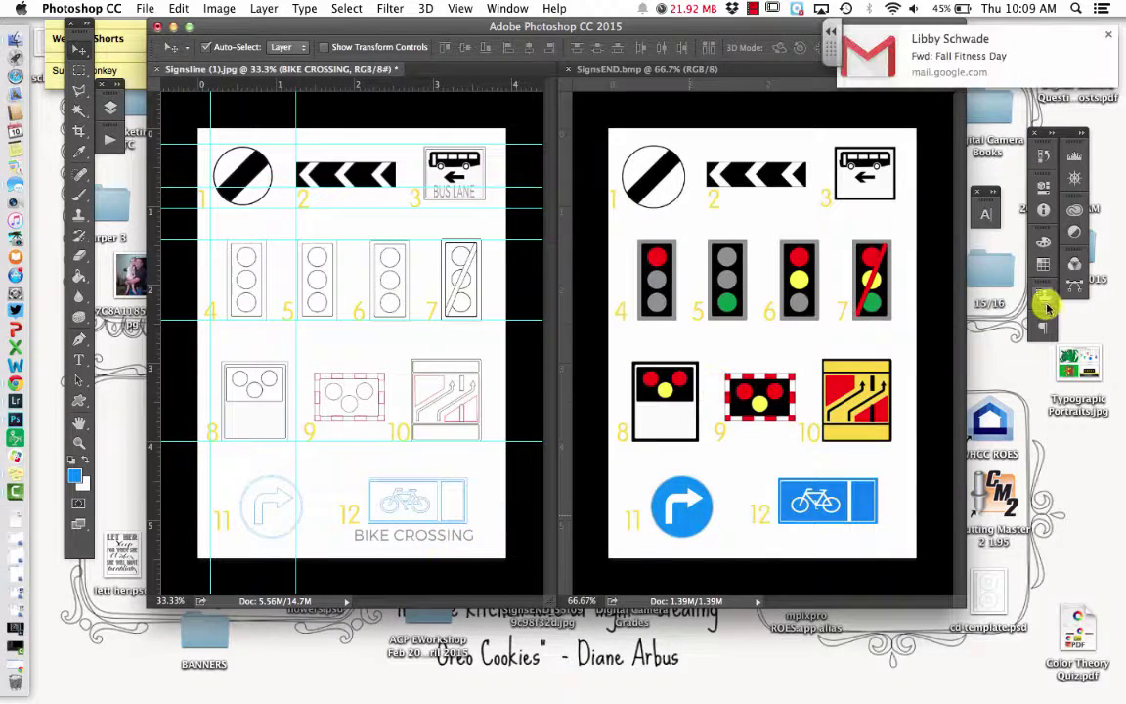
# Glance at the incoming mail notification, then return to Photoshop
pyautogui.click(1094, 62)
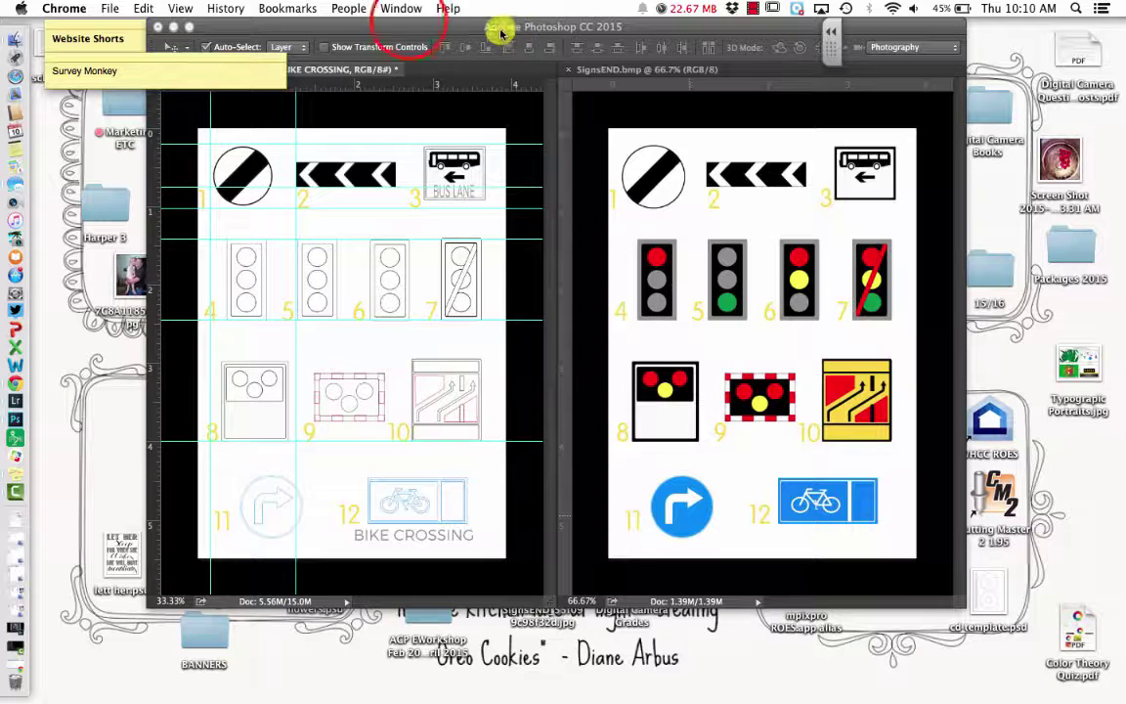
pyautogui.click(405, 24)
pyautogui.click(410, 31)
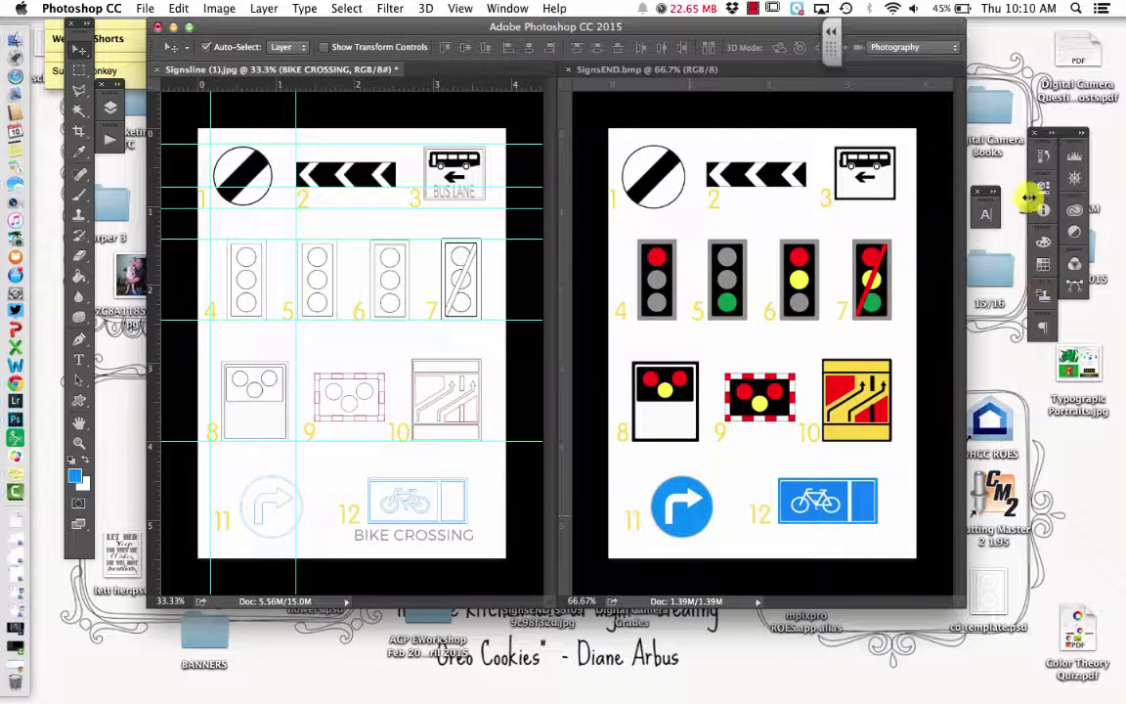
# Set the BIKE CROSSING text colour to blue 008bfe in the Character panel
pyautogui.click(989, 217)
pyautogui.click(923, 305)
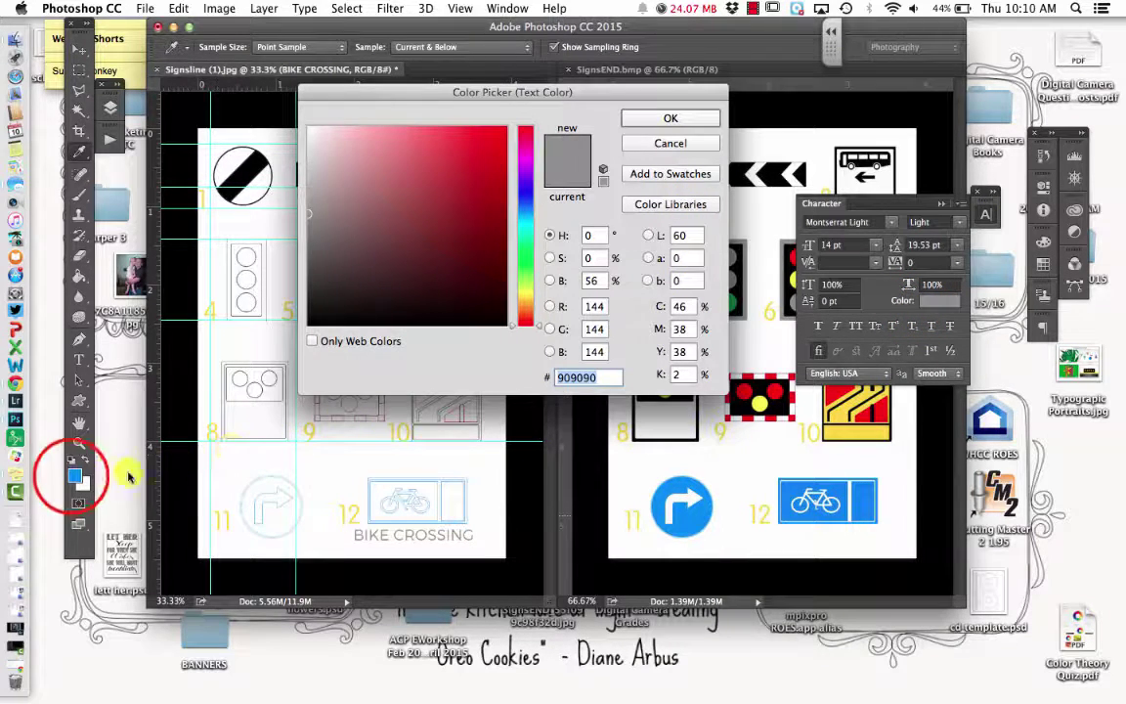
pyautogui.click(74, 475)
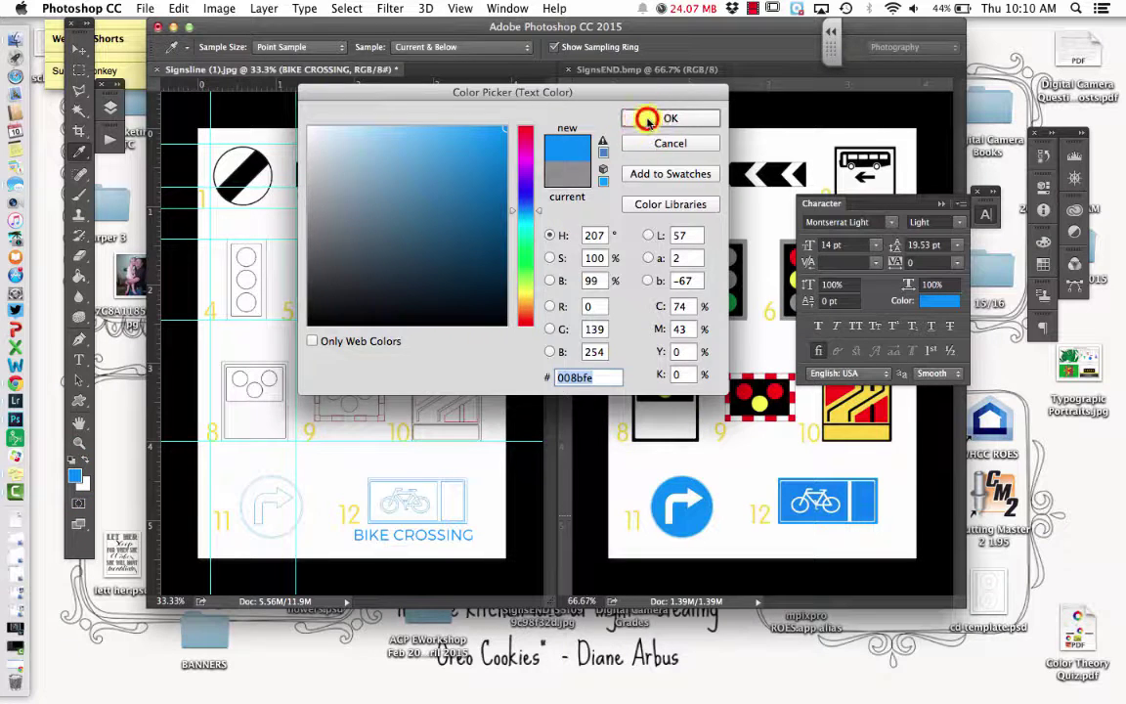
pyautogui.click(649, 118)
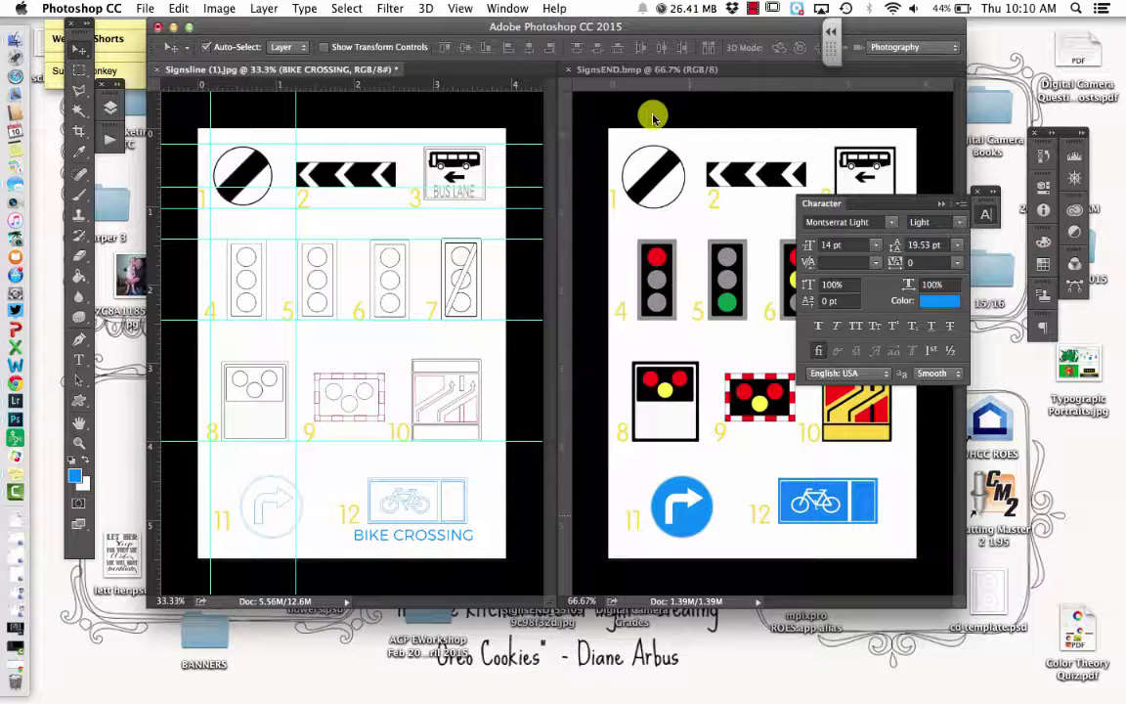